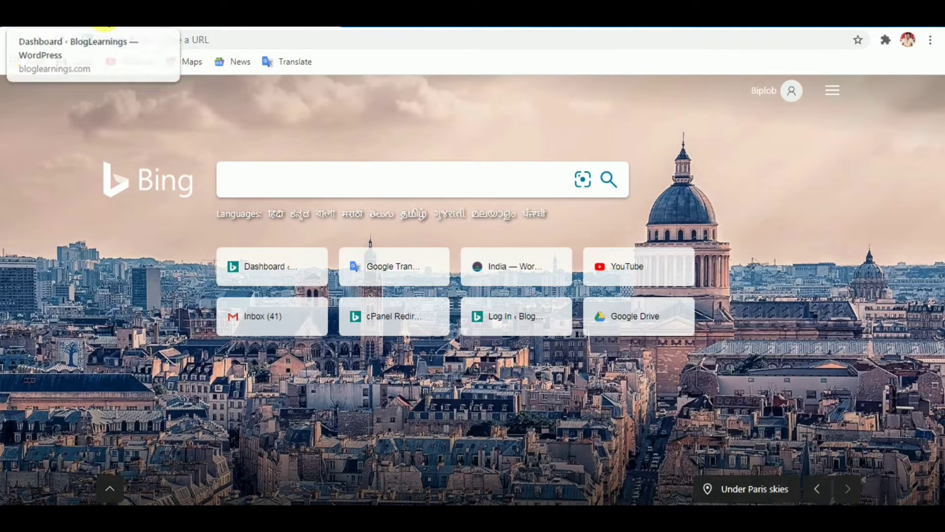
Switch to the BlogLearnings WordPress dashboard and open Rank Math's SEO Analysis page.
left_click(104, 22)
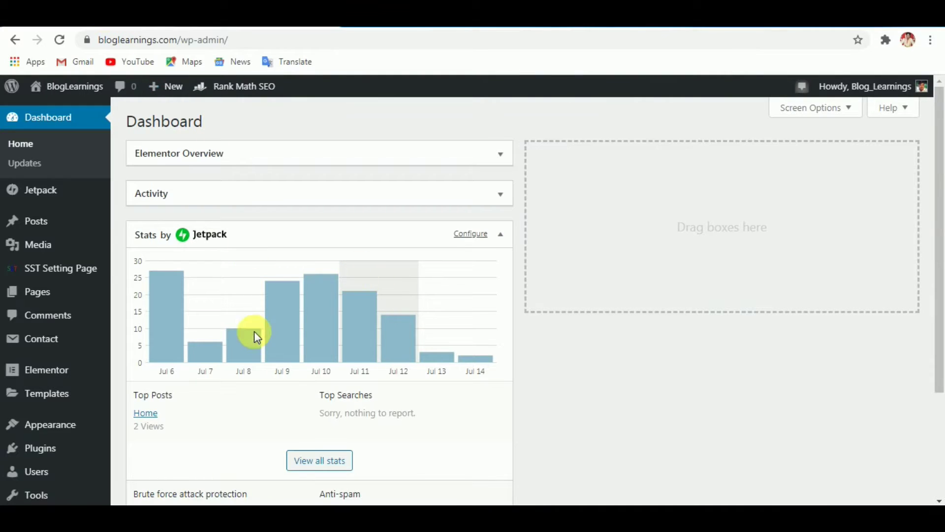
mouse_move(85, 424)
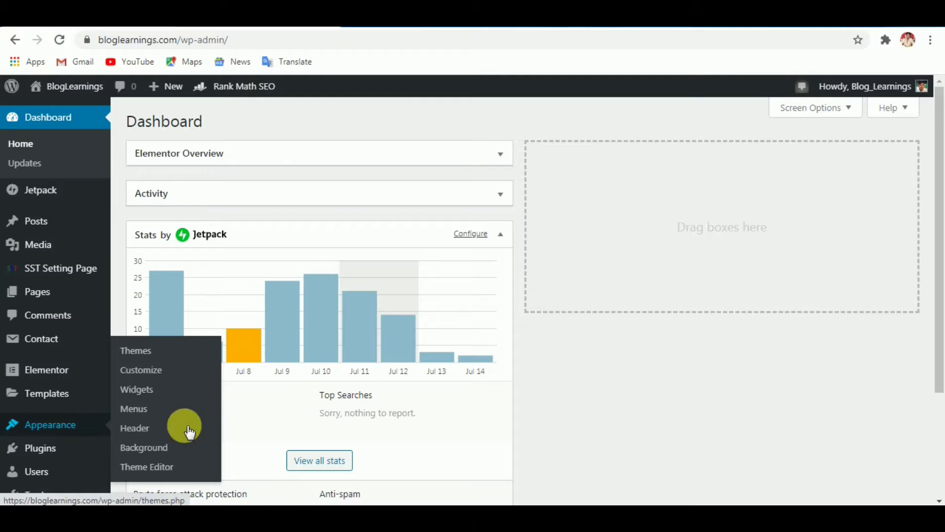
mouse_move(109, 384)
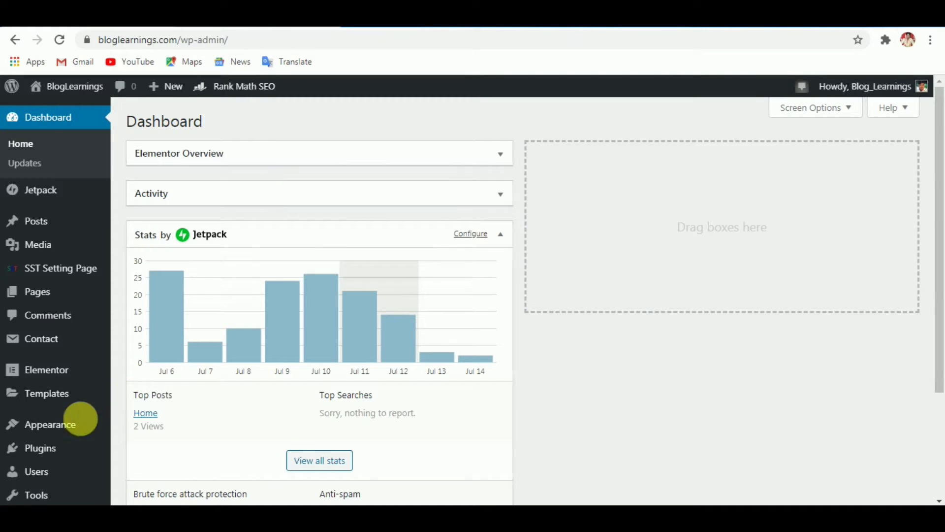
mouse_move(50, 434)
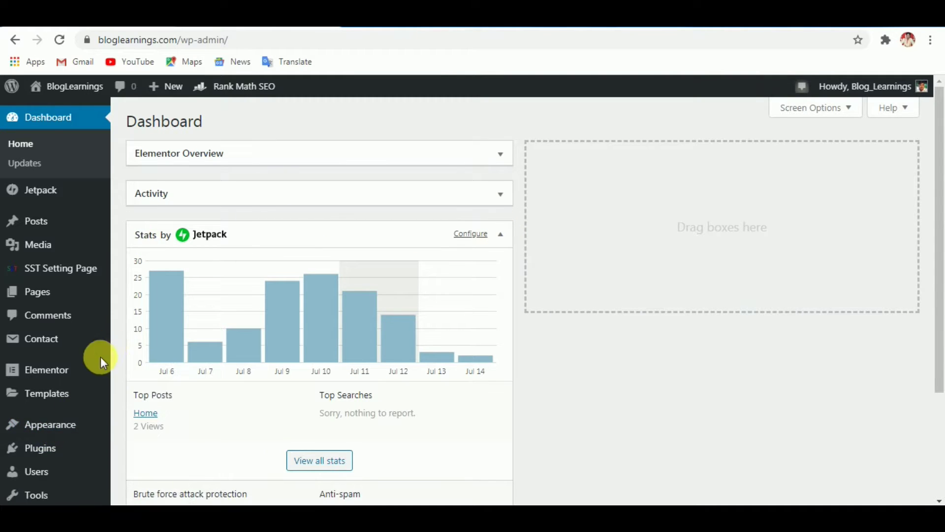
scroll(101, 372, "down", 1)
mouse_move(53, 387)
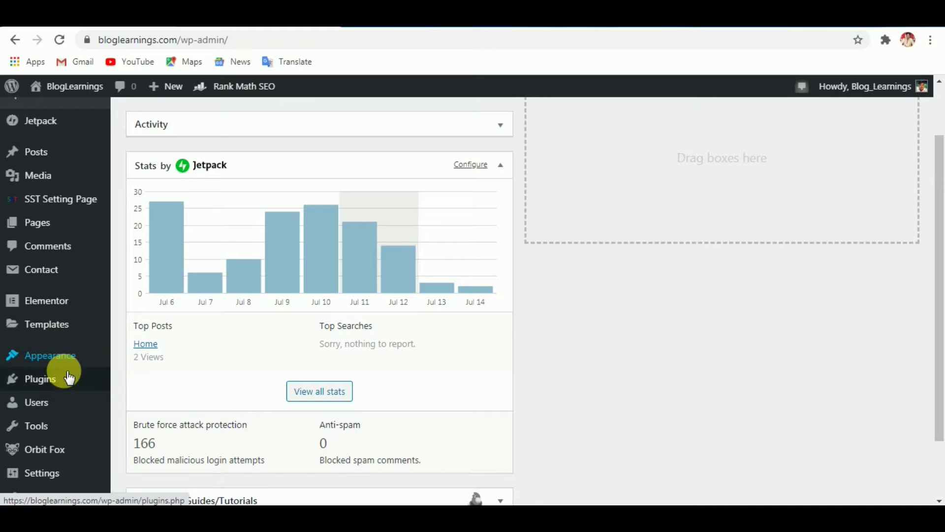
scroll(74, 376, "down", 1)
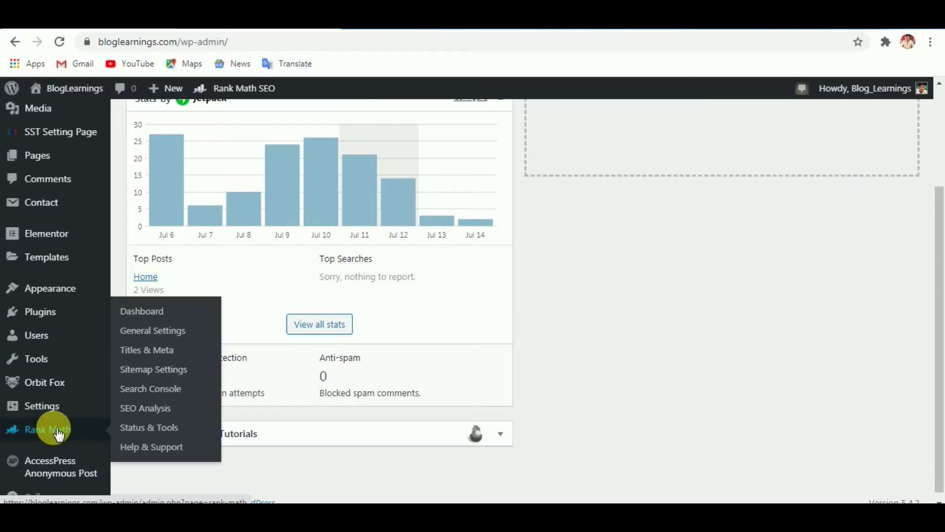
left_click(148, 409)
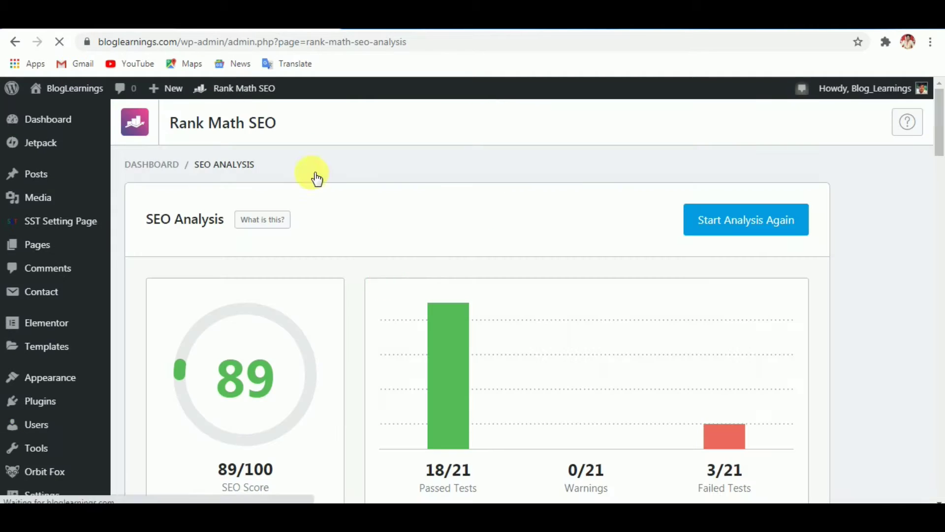
Examine the SEO analysis results for failed tests, especially the OpenGraph Meta check in the Advanced SEO section.
scroll(438, 276, "down", 20)
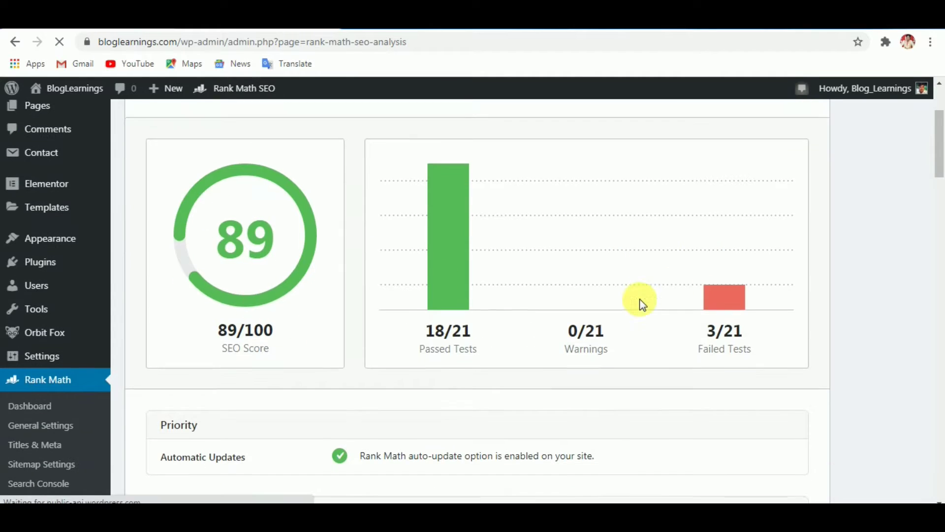
scroll(392, 398, "down", 15)
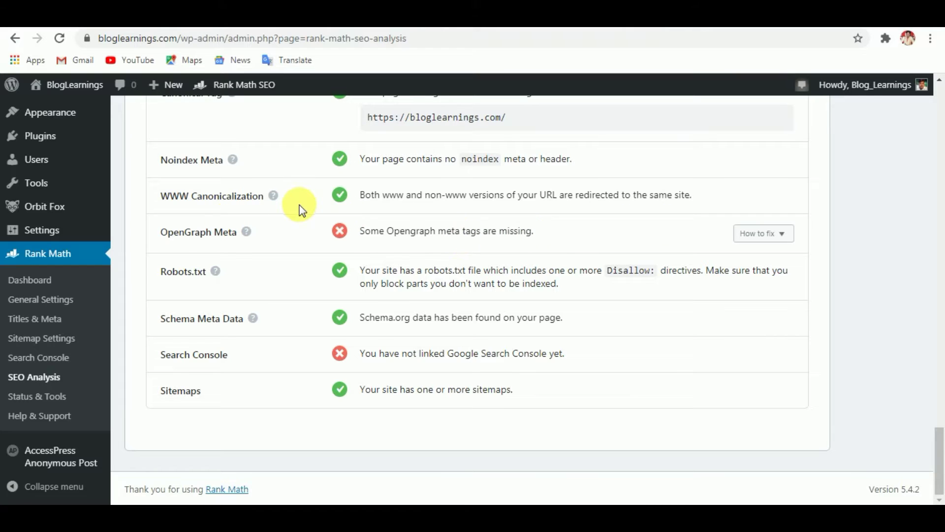
scroll(295, 184, "up", 3)
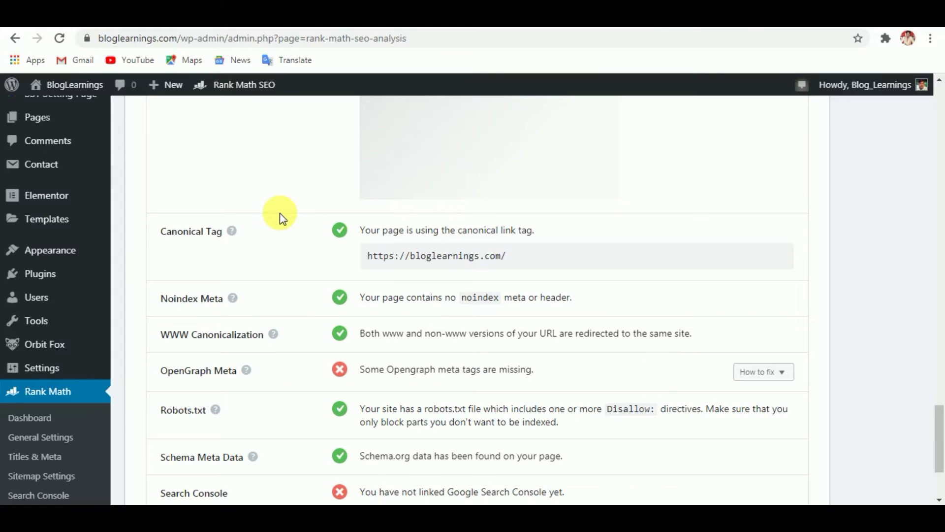
scroll(246, 206, "up", 2)
mouse_move(138, 217)
scroll(190, 211, "up", 1)
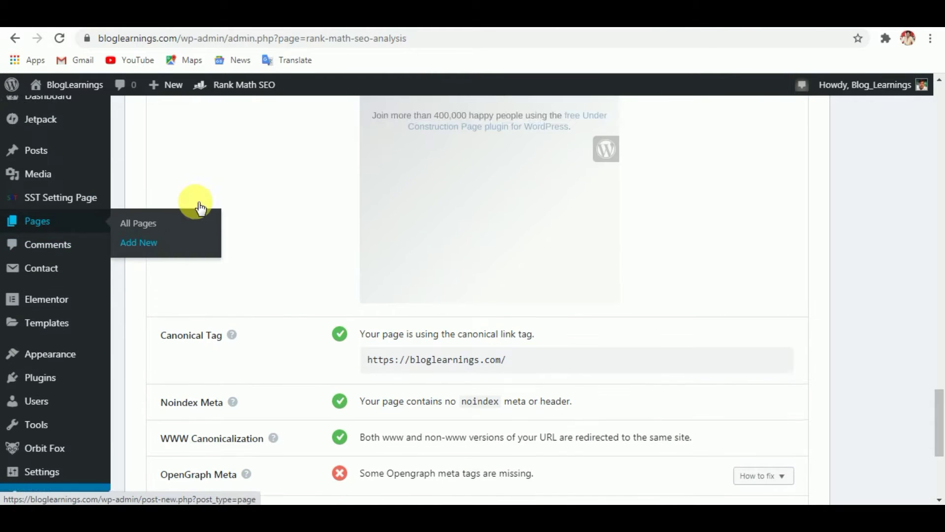
scroll(287, 219, "up", 7)
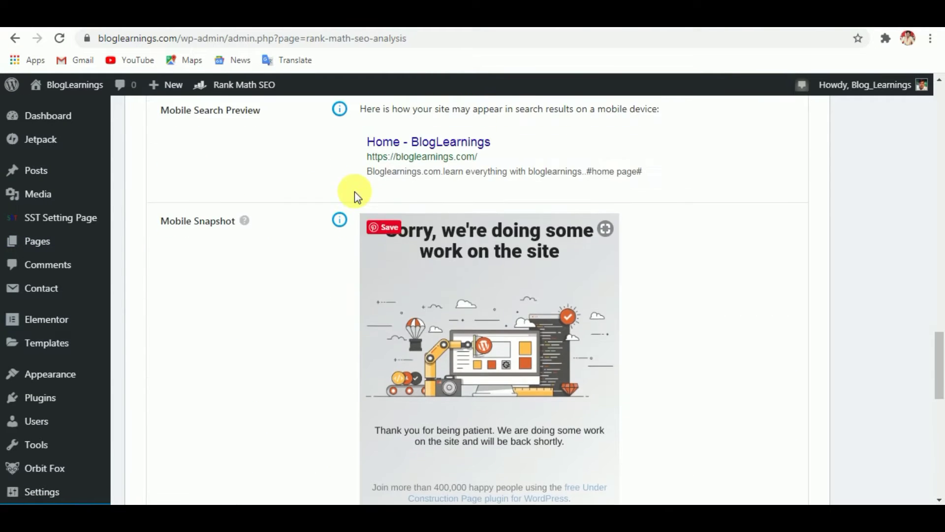
scroll(291, 213, "up", 4)
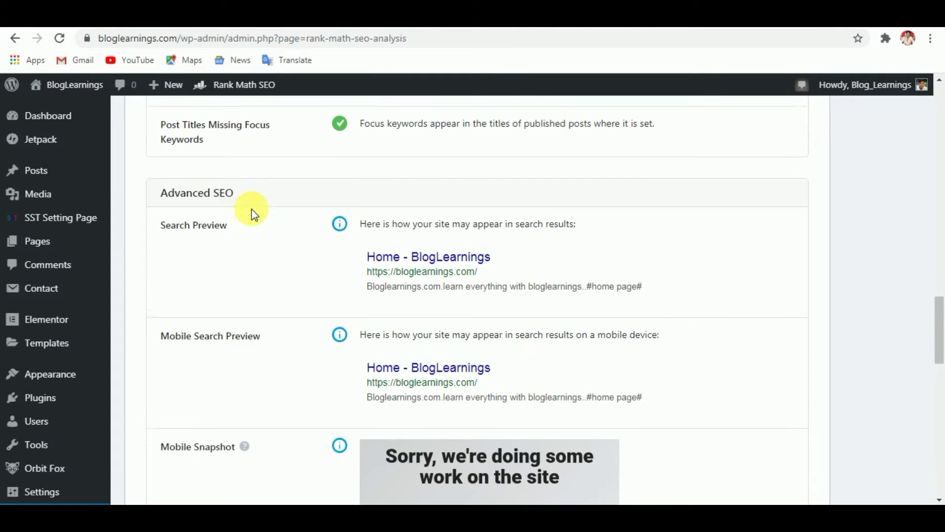
scroll(247, 213, "up", 2)
scroll(317, 203, "up", 5)
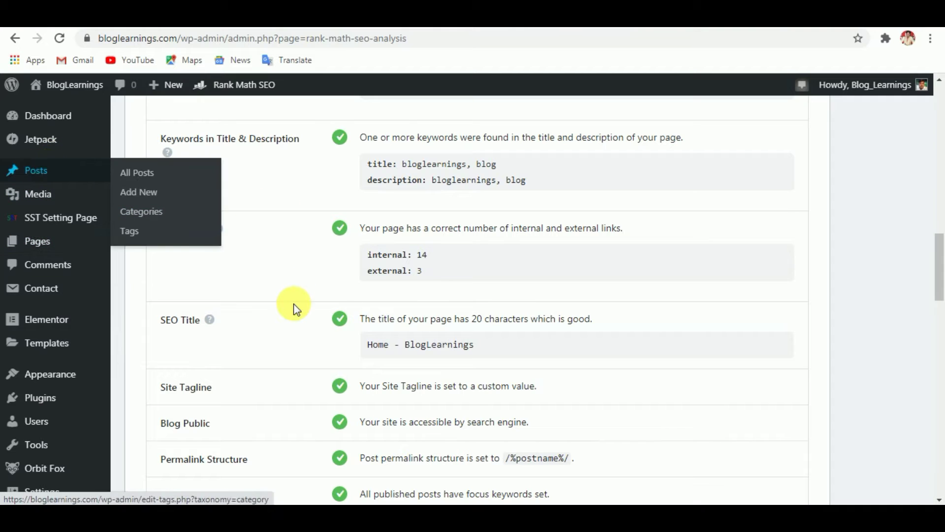
scroll(429, 301, "down", 10)
scroll(394, 364, "down", 15)
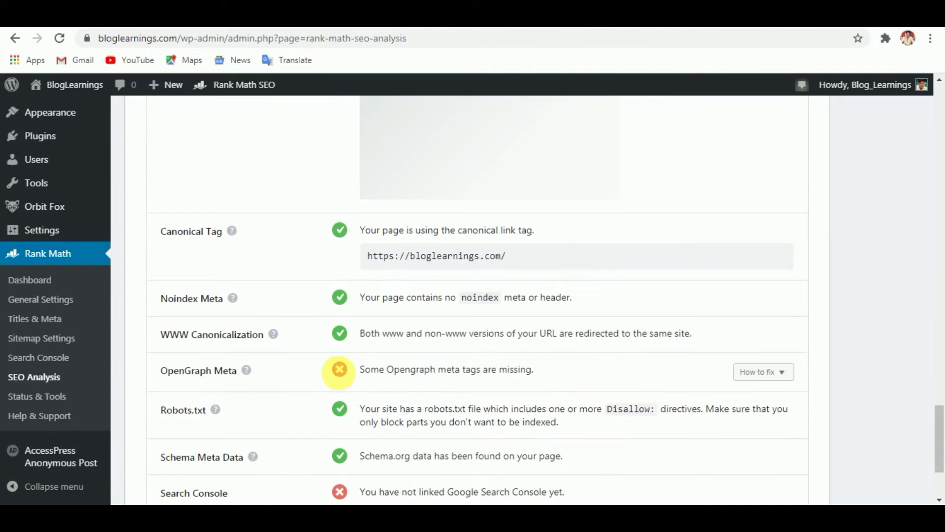
scroll(86, 219, "up", 15)
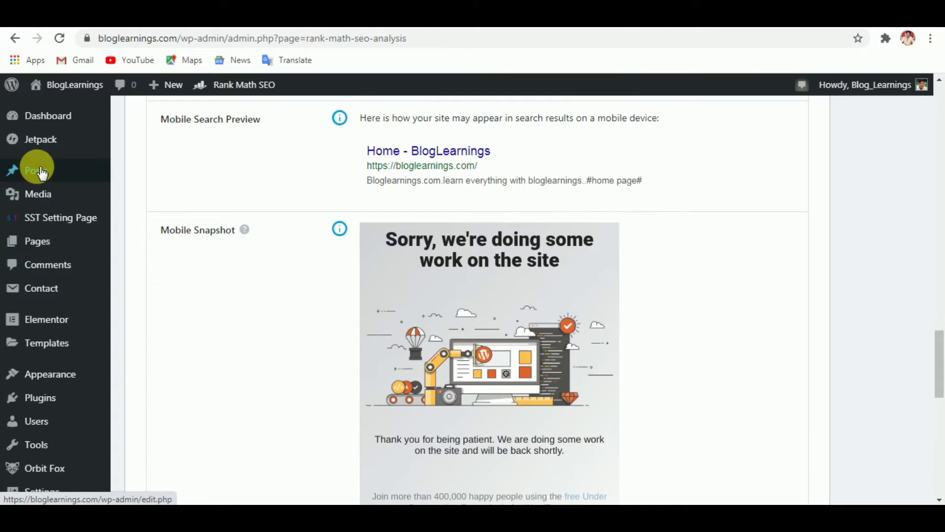
List all posts and open "How to write 100% genuine/unique blog with the help of Google Drive" for editing.
mouse_move(58, 182)
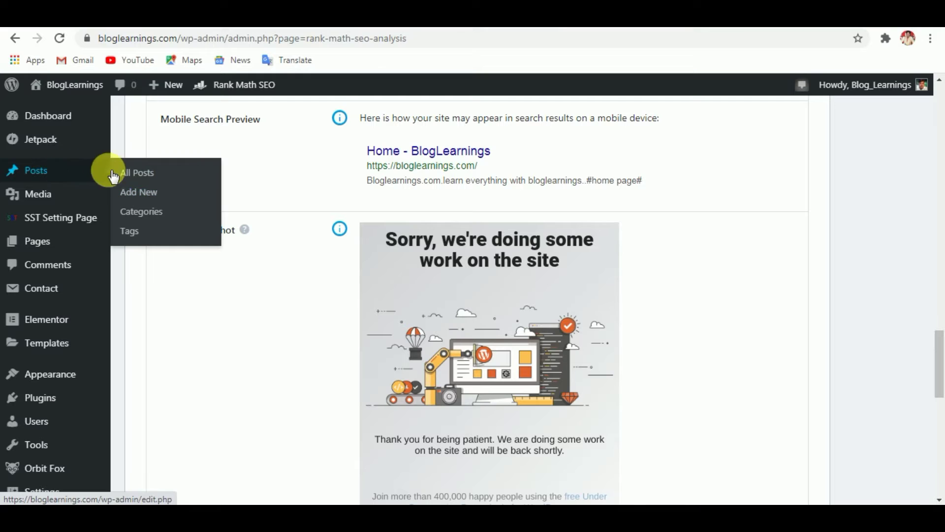
left_click(134, 178)
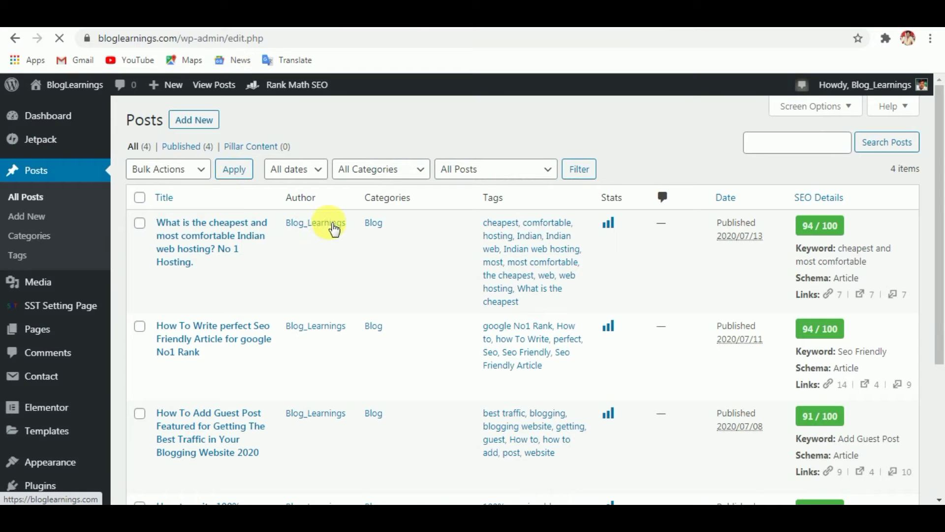
scroll(249, 313, "down", 2)
scroll(249, 312, "down", 2)
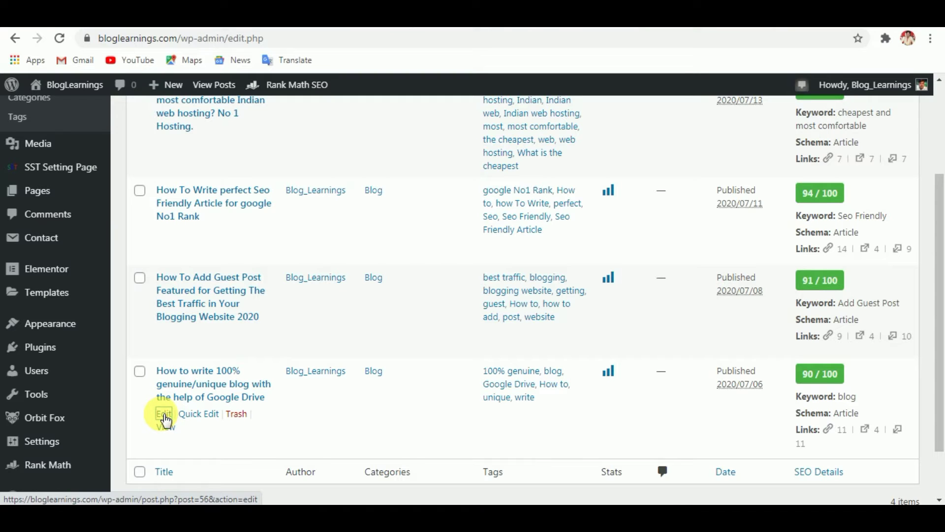
left_click(165, 417)
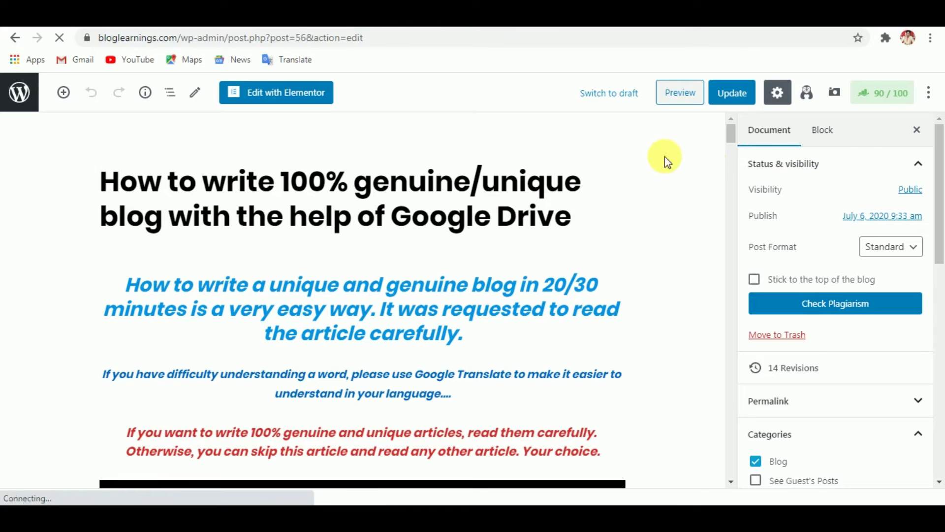
Open the post's Rank Math snippet editor and review its general title, permalink and description.
left_click(885, 103)
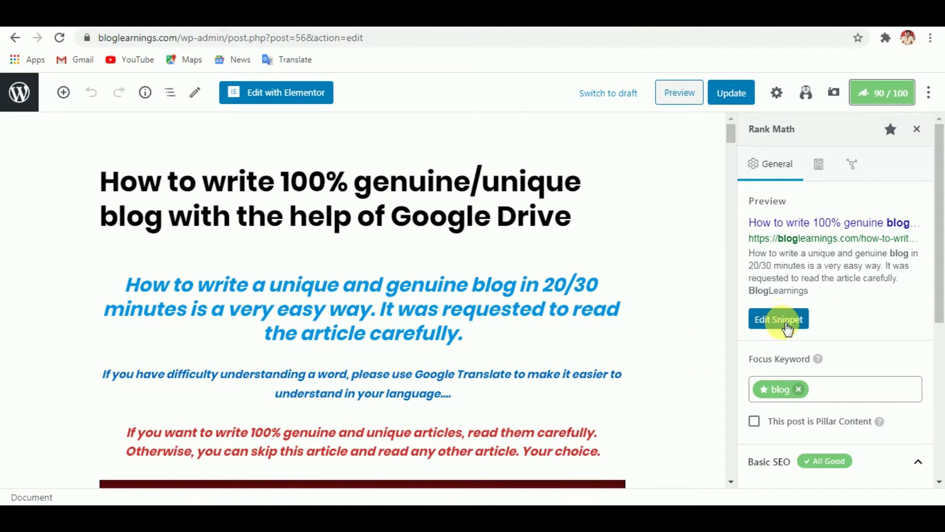
left_click(782, 321)
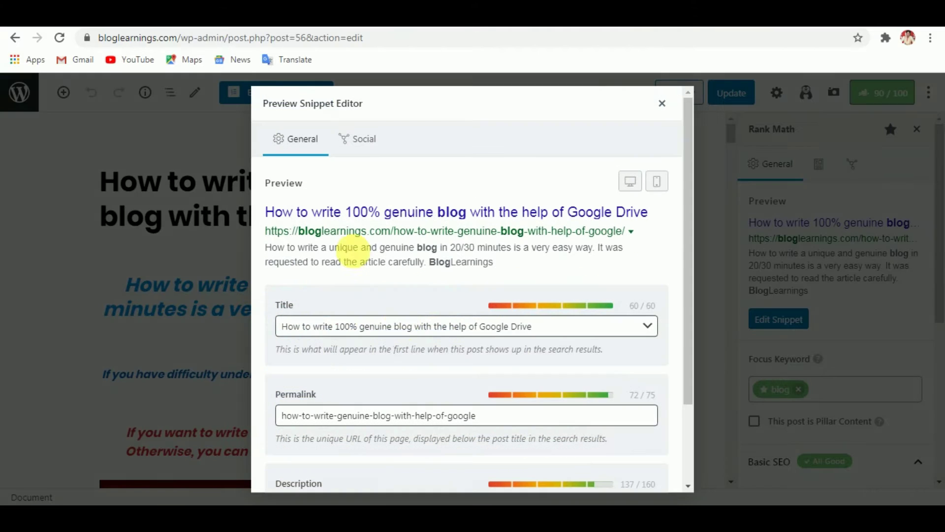
scroll(358, 341, "down", 2)
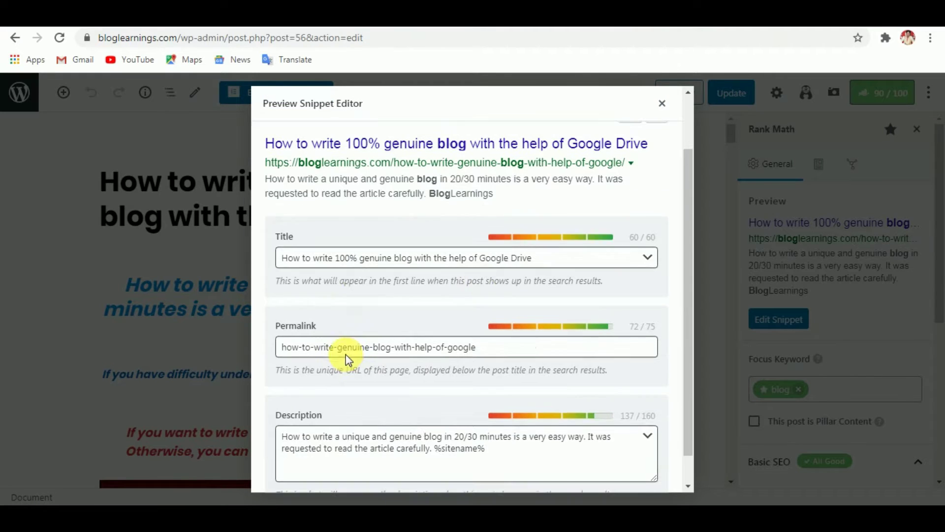
scroll(354, 292, "down", 1)
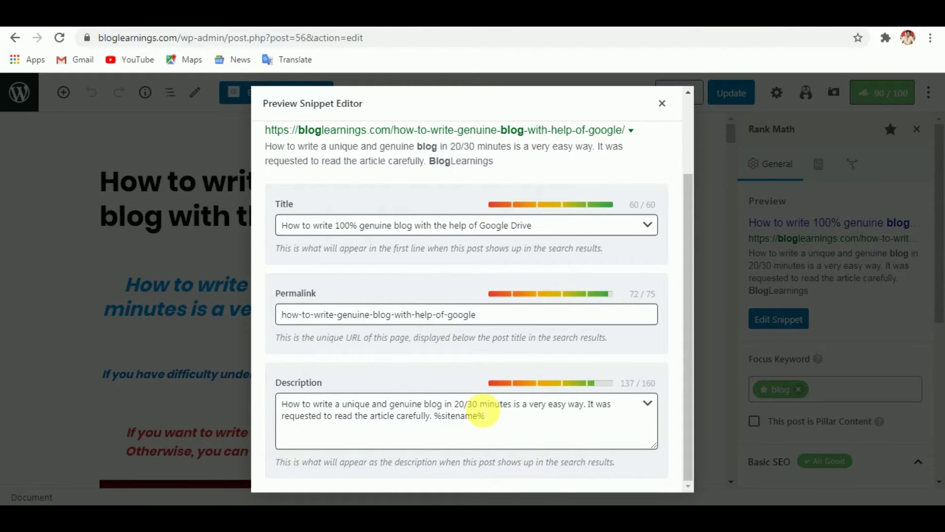
scroll(453, 400, "up", 3)
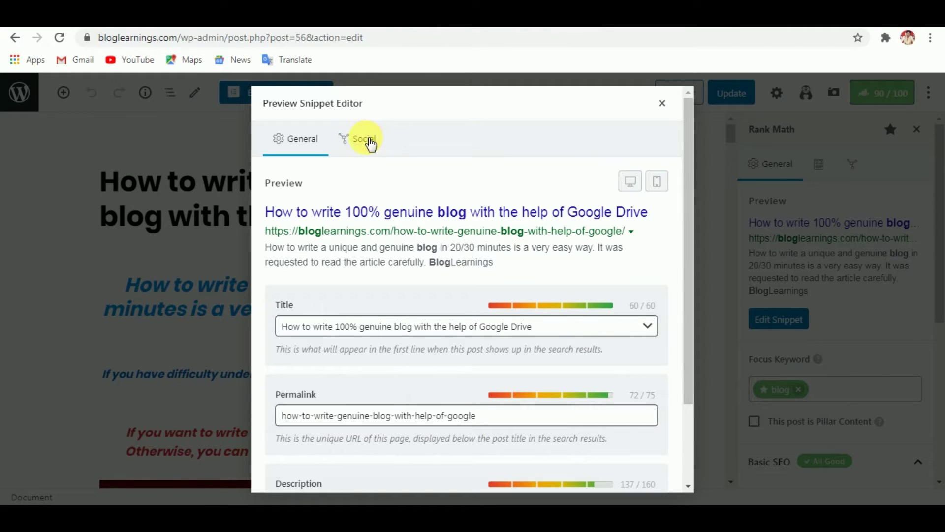
Review the snippet's social settings for Facebook, checking the preview image, title and description.
left_click(370, 143)
scroll(436, 354, "down", 3)
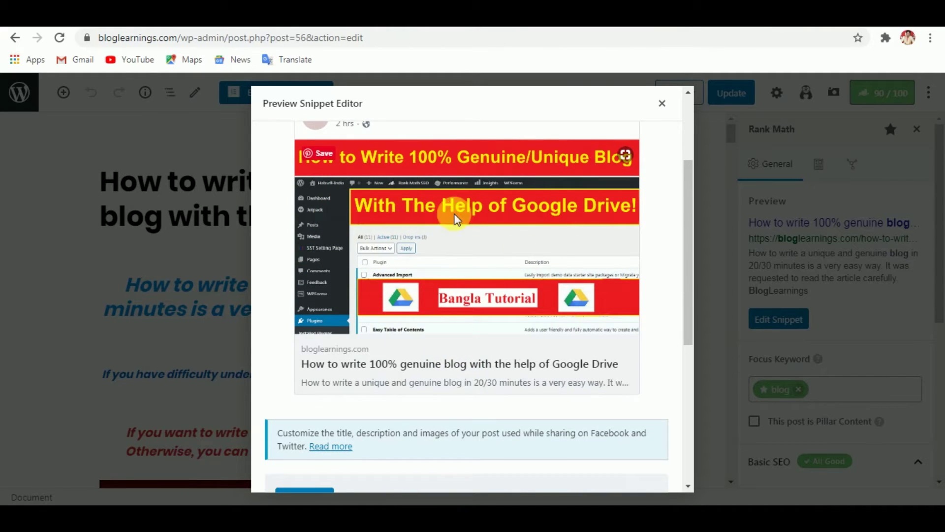
scroll(421, 454, "down", 4)
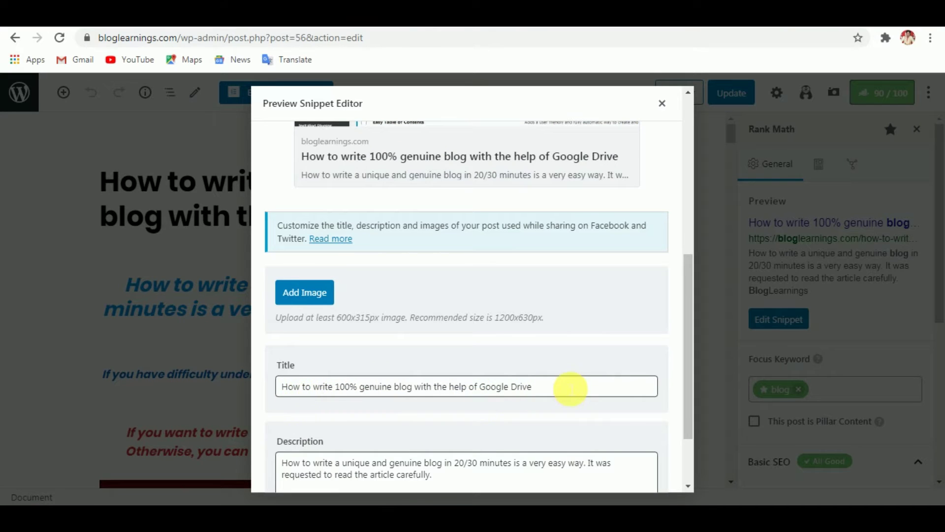
left_click(570, 388)
scroll(563, 396, "down", 2)
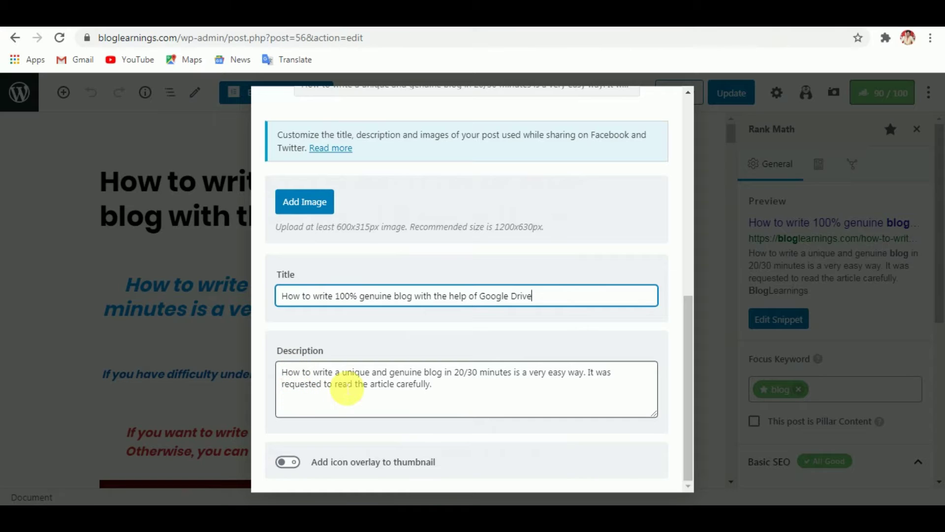
left_click(452, 391)
scroll(488, 325, "up", 5)
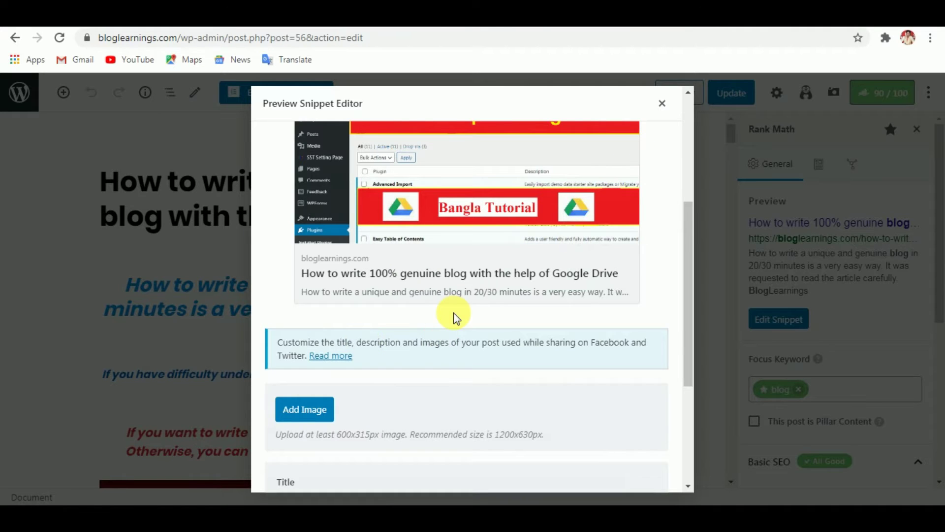
Close the snippet editor and update the post.
scroll(453, 317, "up", 4)
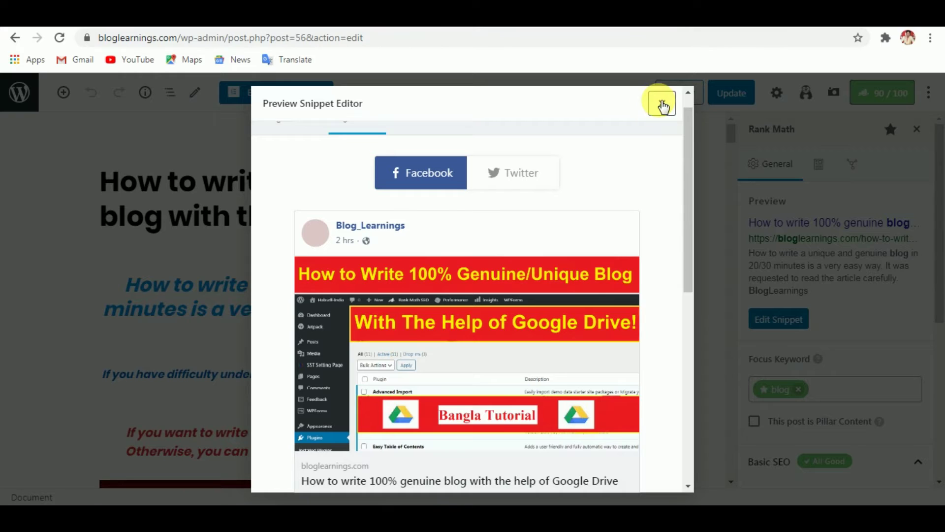
left_click(724, 101)
left_click(746, 96)
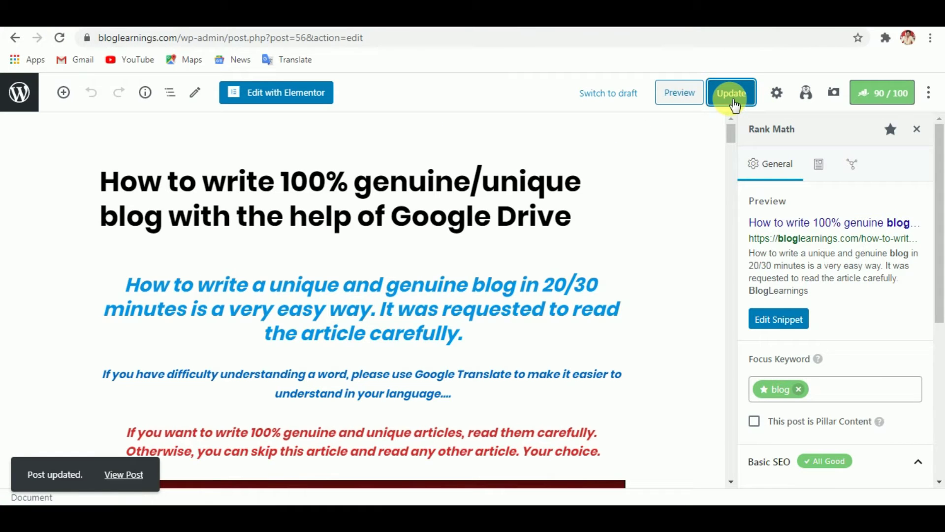
Return to the posts list and open "What is the cheapest and most comfortable Indian web hosting? No 1 Hosting." for editing.
left_click(17, 40)
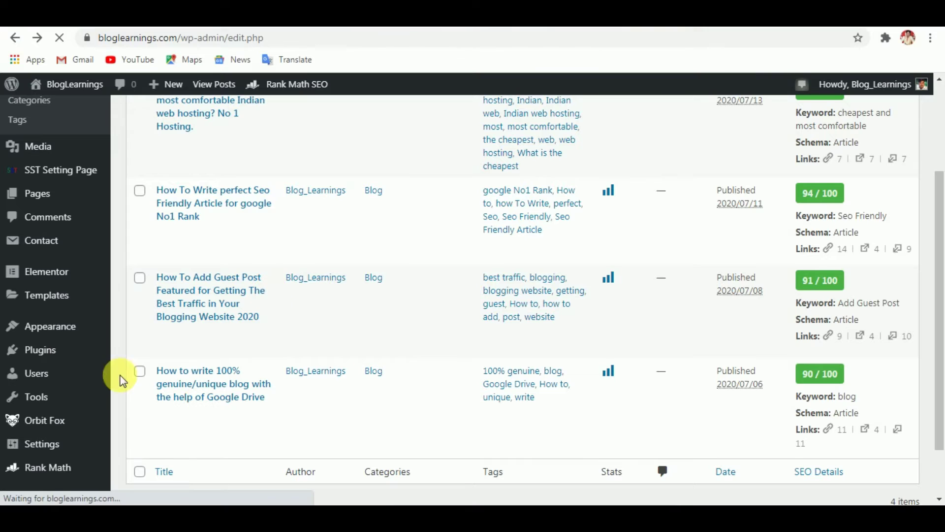
mouse_move(173, 363)
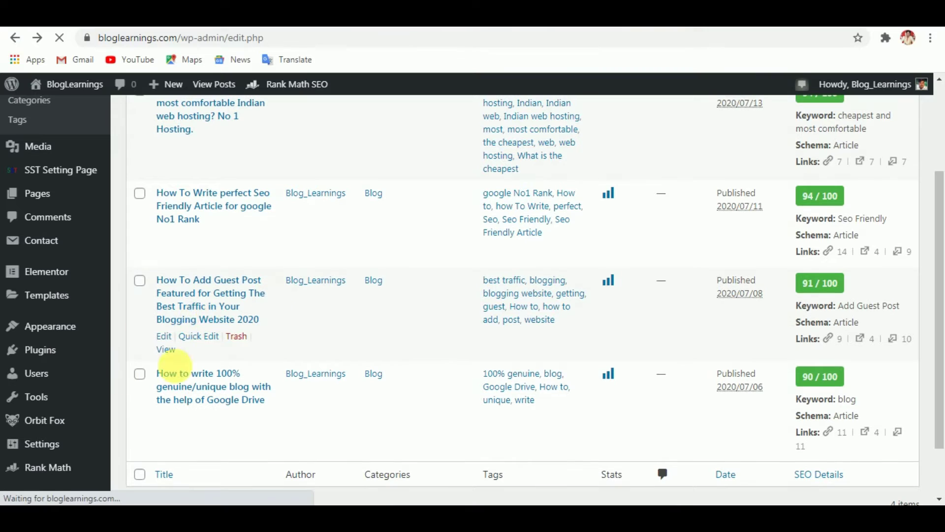
left_click(172, 339)
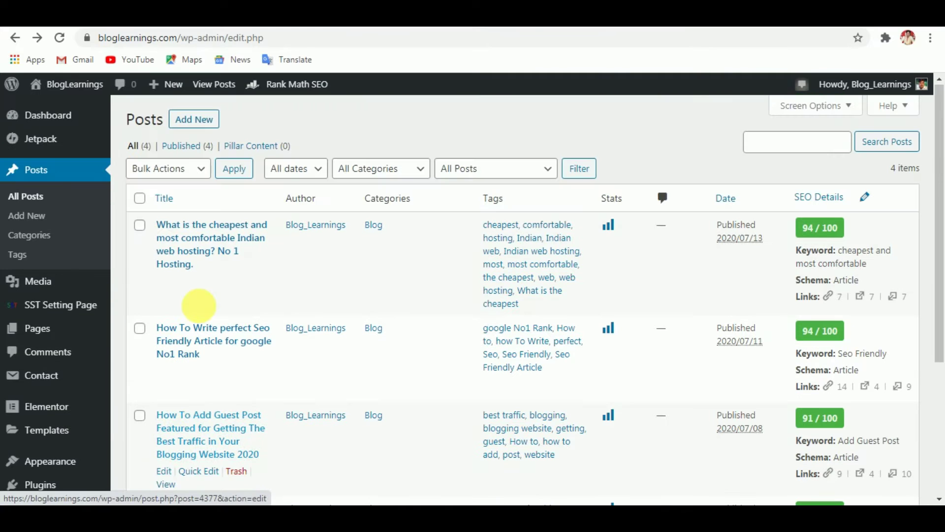
mouse_move(169, 235)
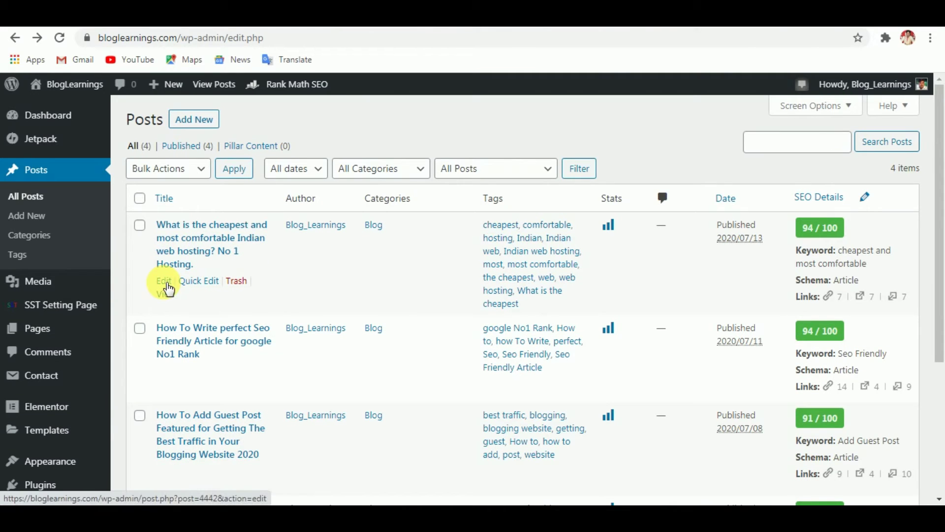
left_click(166, 281)
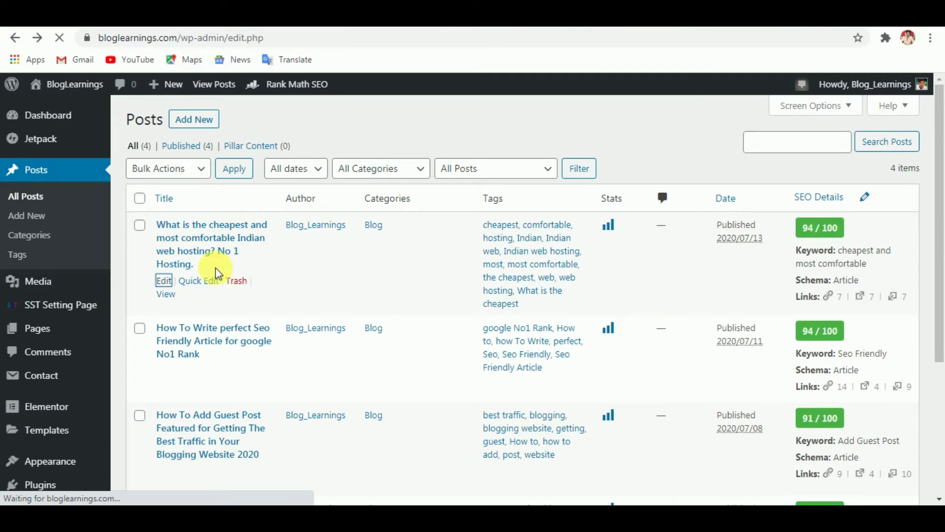
Look through the web hosting post's content, including its hardware, support and pricing sections and its screenshots.
scroll(374, 394, "down", 5)
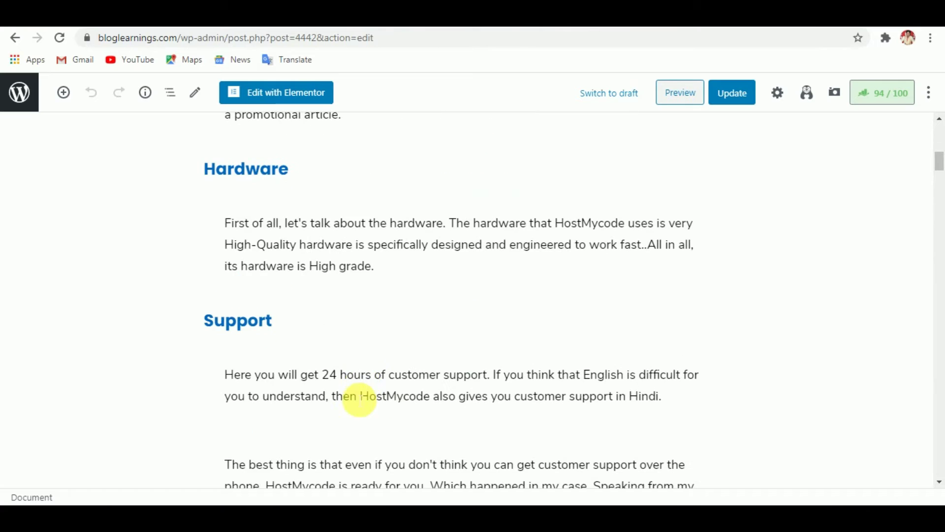
scroll(387, 374, "down", 10)
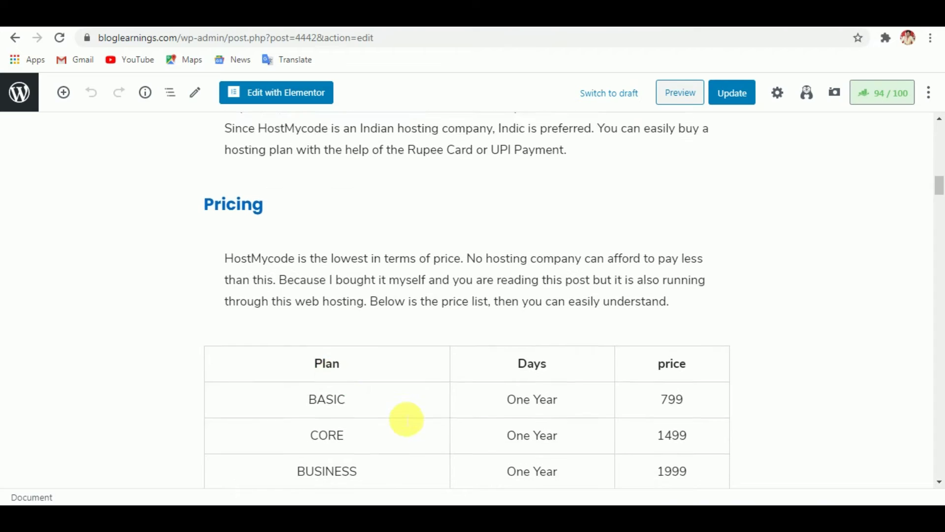
scroll(407, 419, "down", 15)
scroll(474, 383, "down", 5)
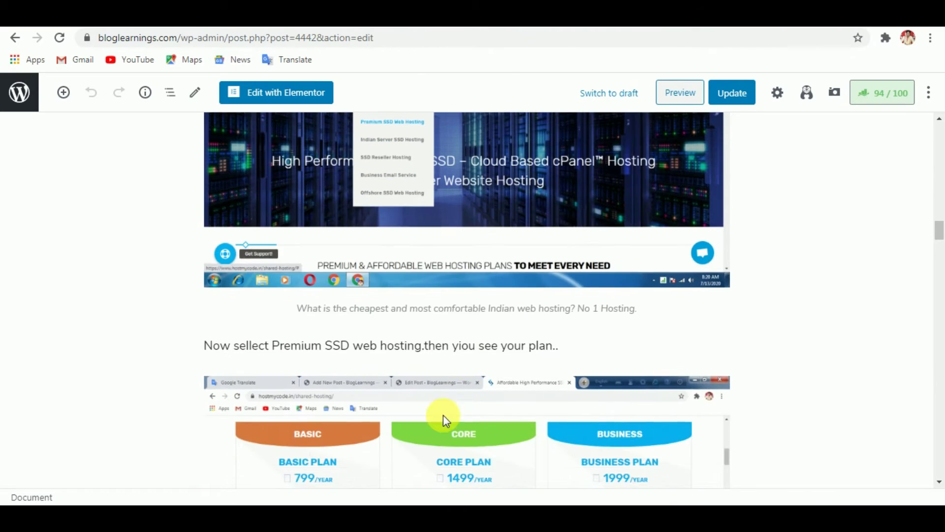
scroll(427, 407, "down", 4)
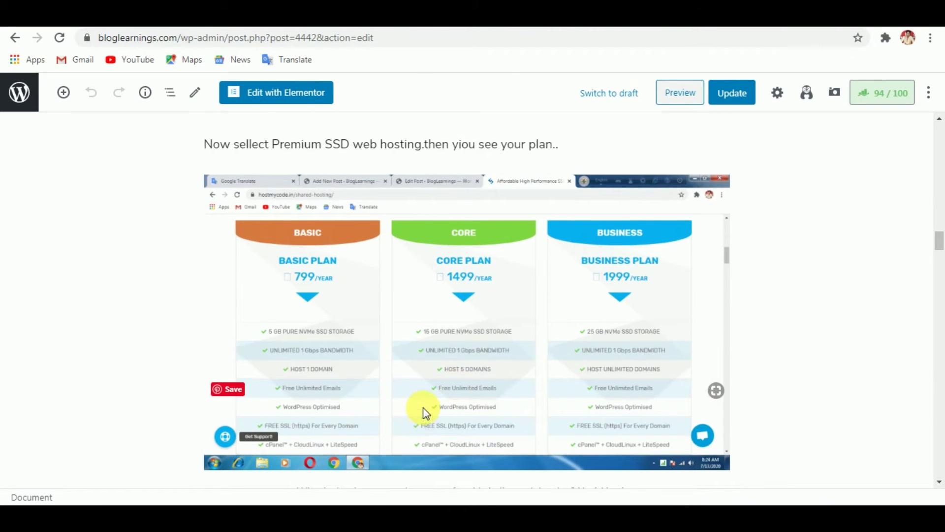
scroll(423, 406, "up", 20)
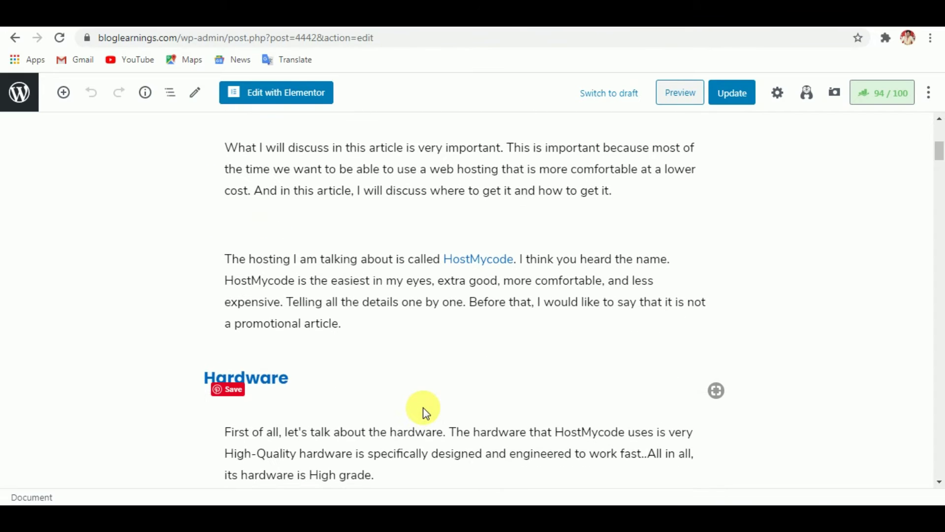
scroll(423, 406, "up", 7)
List all pages of the site and open the "About Bloglearnings" page for editing.
left_click(11, 40)
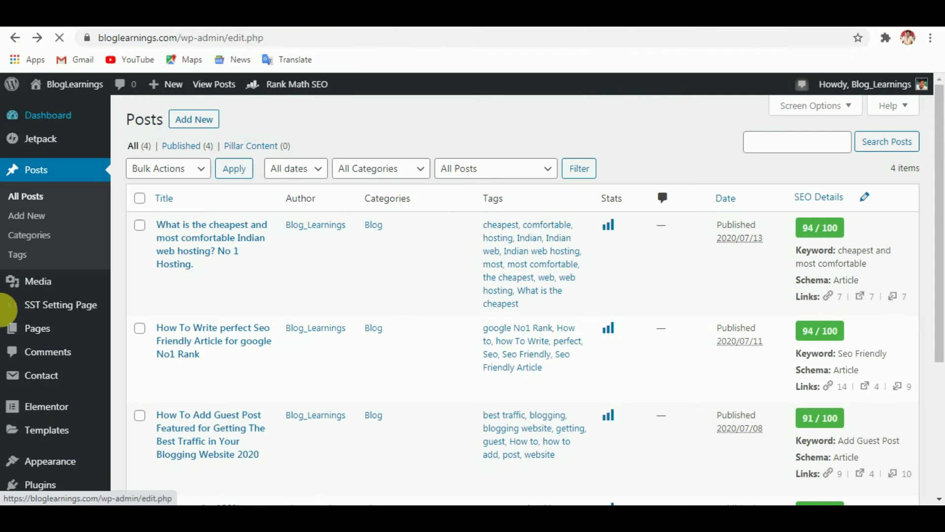
mouse_move(53, 337)
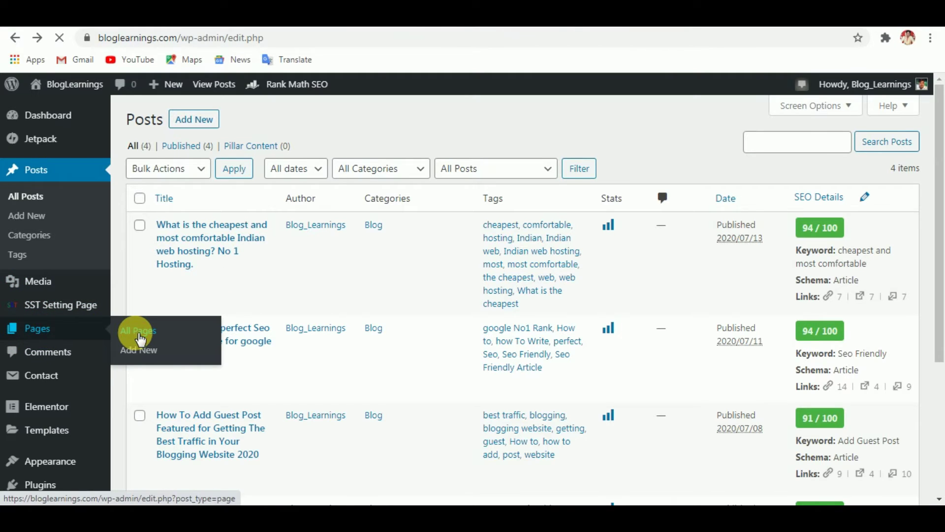
left_click(140, 340)
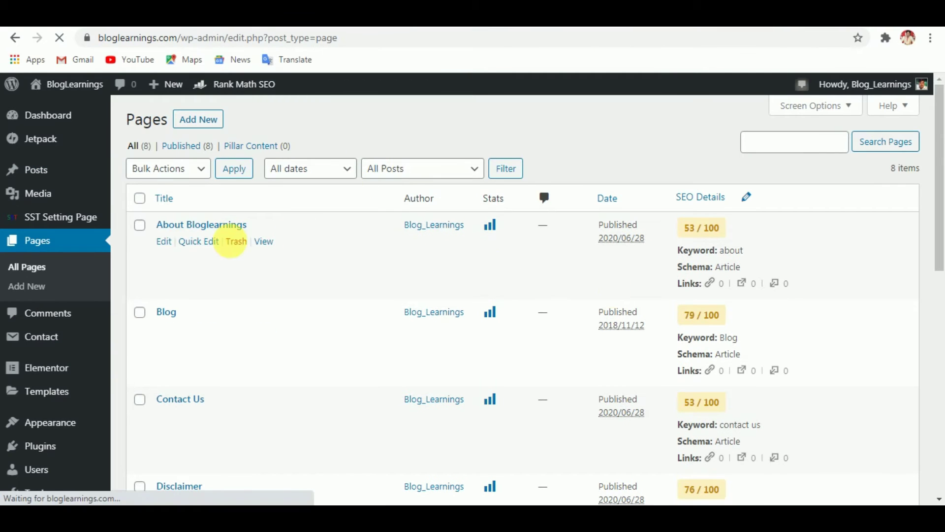
left_click(163, 242)
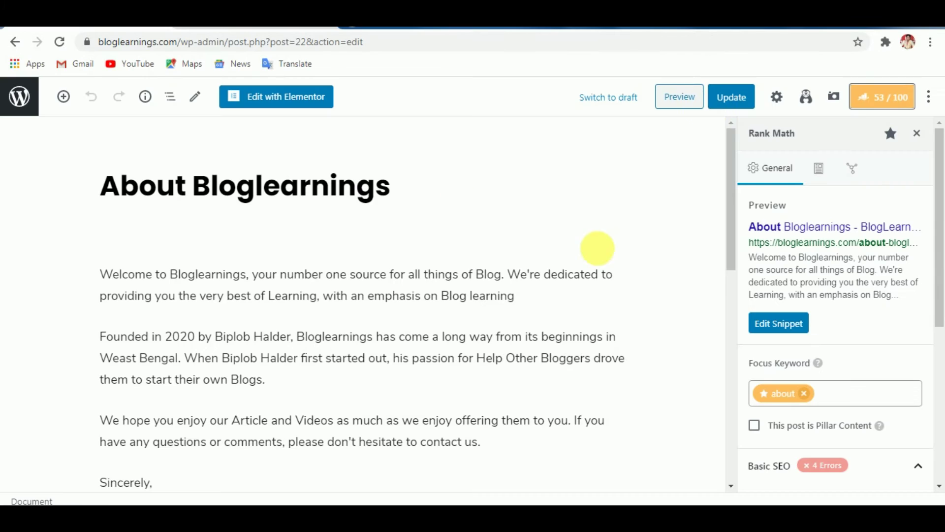
Open the About page's Rank Math snippet editor and review its general title, permalink and description.
left_click(772, 325)
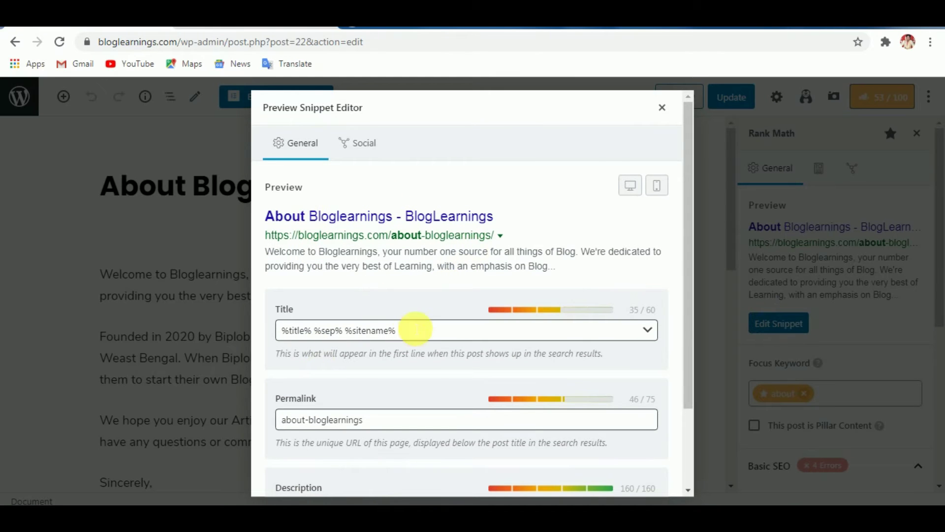
scroll(468, 315, "down", 2)
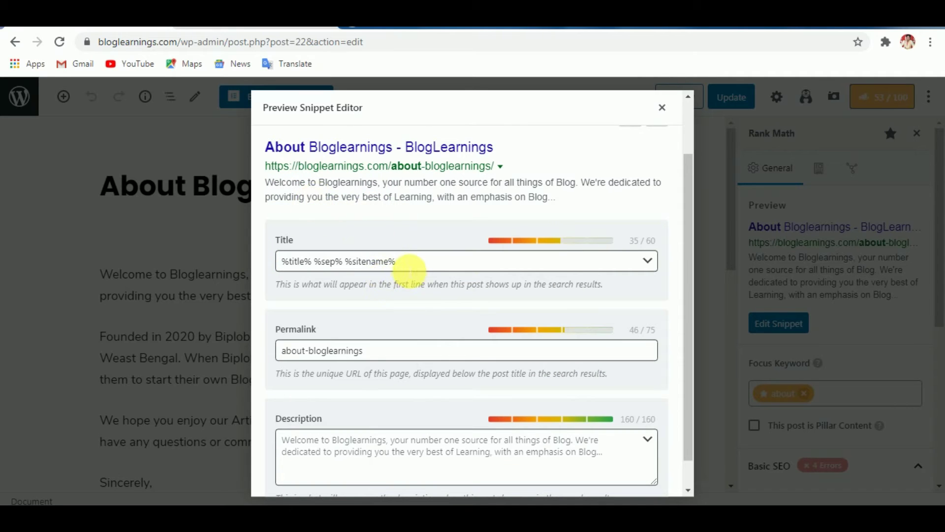
scroll(409, 270, "down", 1)
scroll(381, 269, "up", 3)
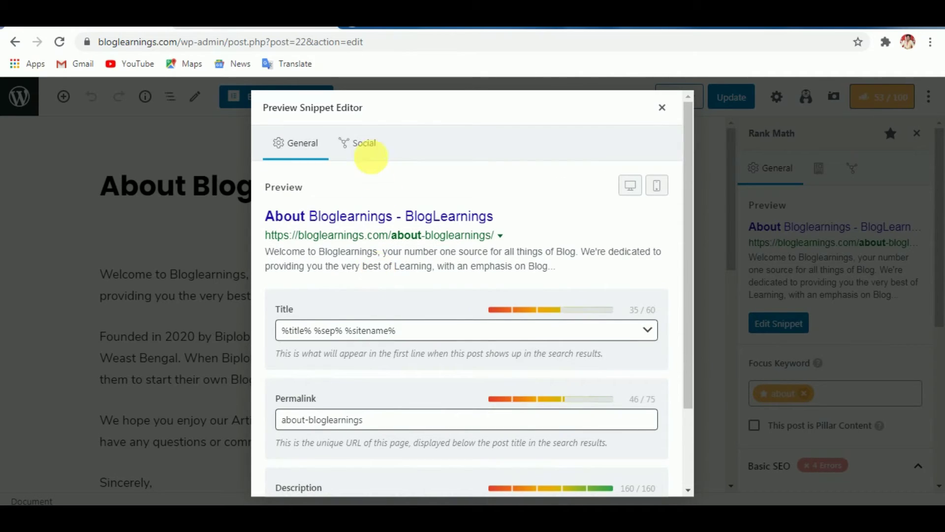
Review the About page's social snippet for Facebook, checking the preview image, title and description fields.
left_click(371, 150)
scroll(384, 421, "down", 5)
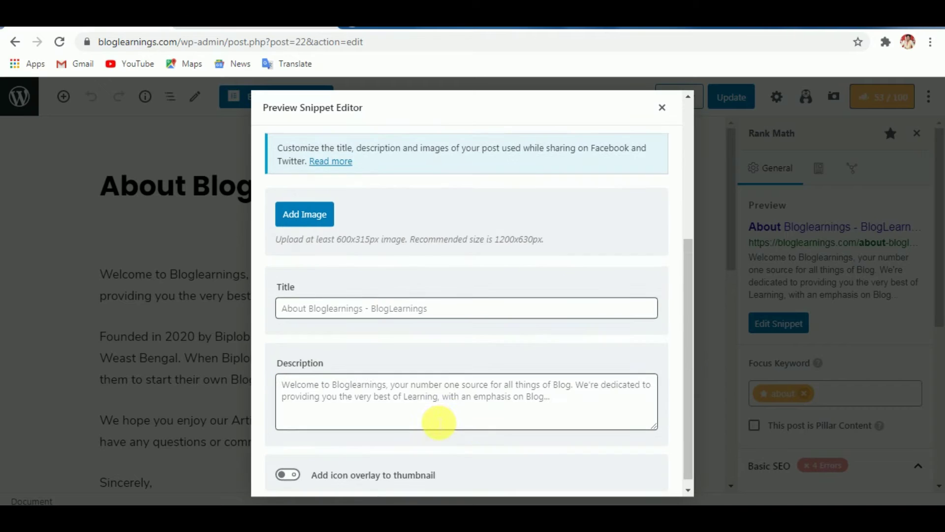
left_click(379, 297)
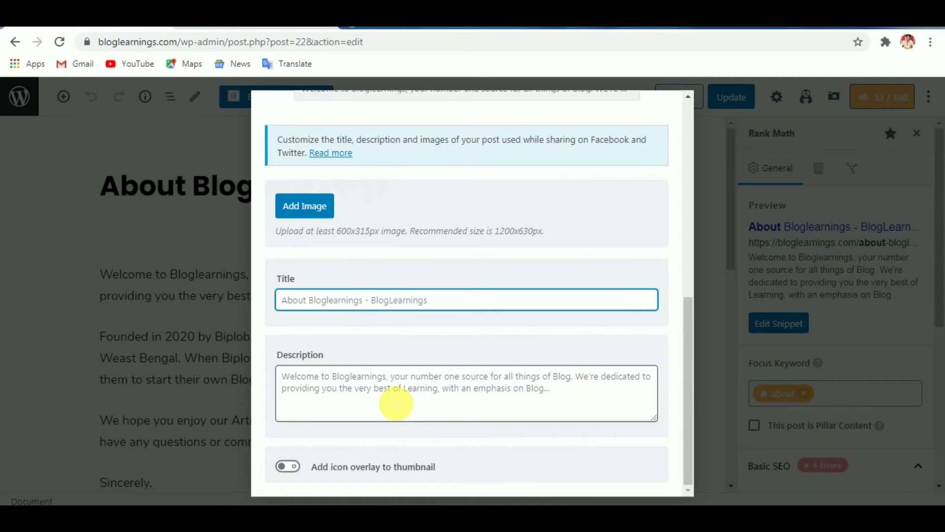
scroll(424, 270, "up", 5)
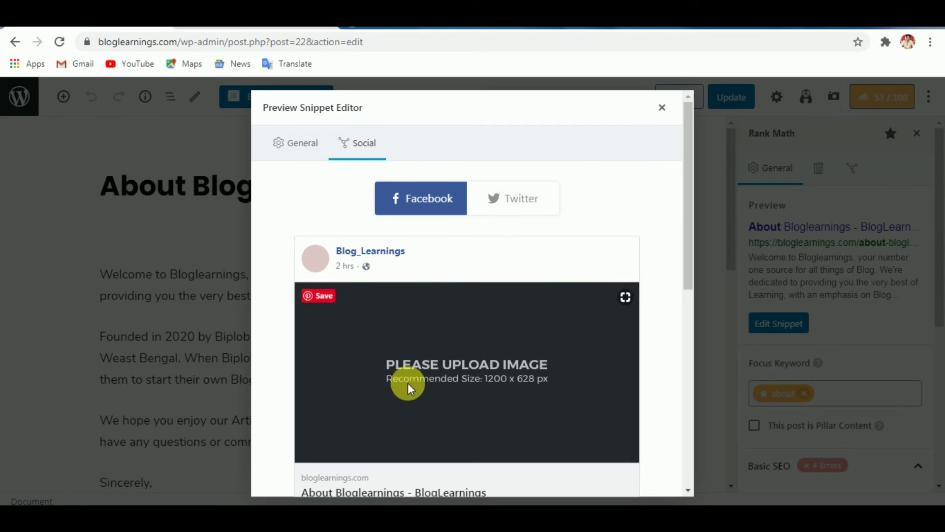
scroll(404, 403, "down", 8)
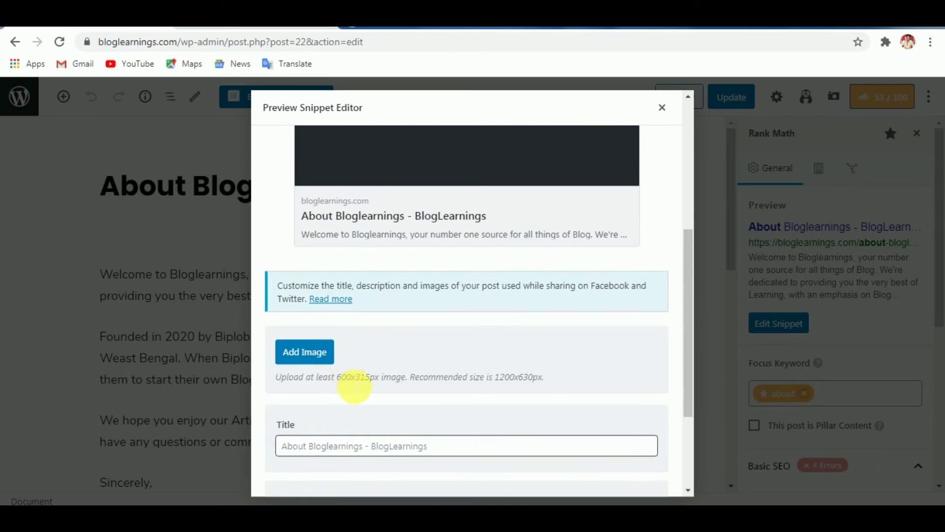
left_click(323, 404)
scroll(322, 403, "down", 1)
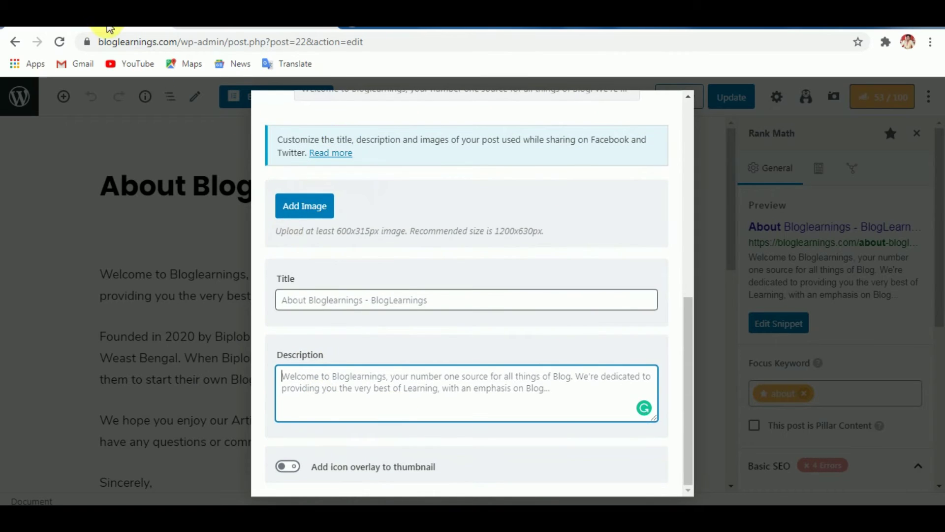
Switch to the Blog page's snippet editor and examine its Facebook preview and social image, title and description settings.
scroll(657, 131, "up", 8)
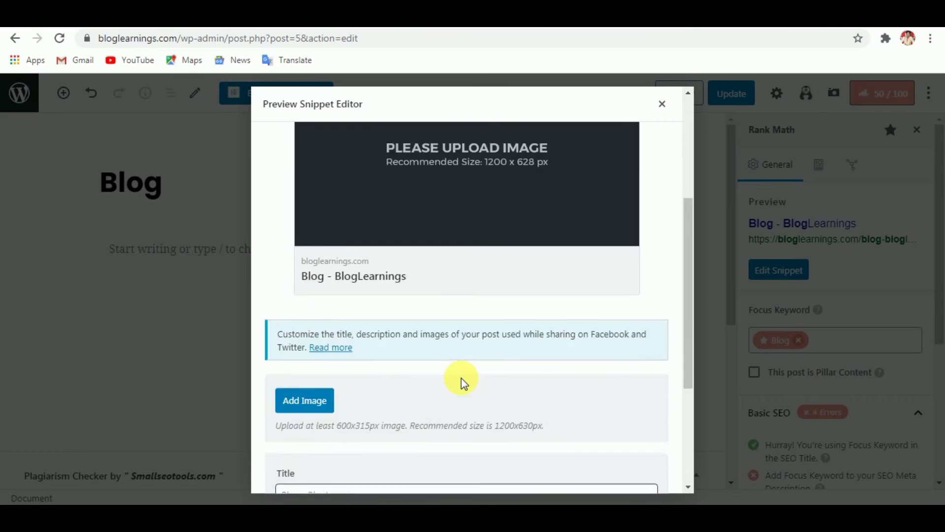
scroll(460, 379, "down", 1)
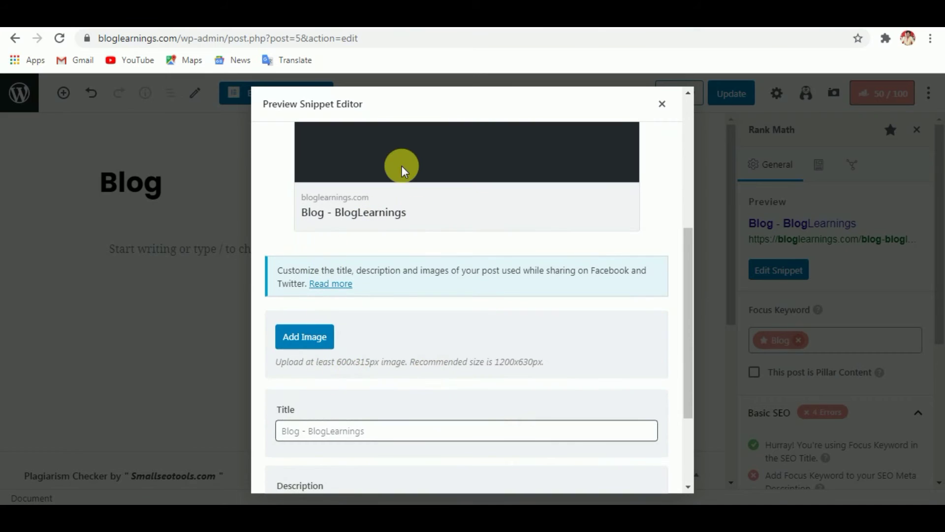
scroll(473, 384, "down", 4)
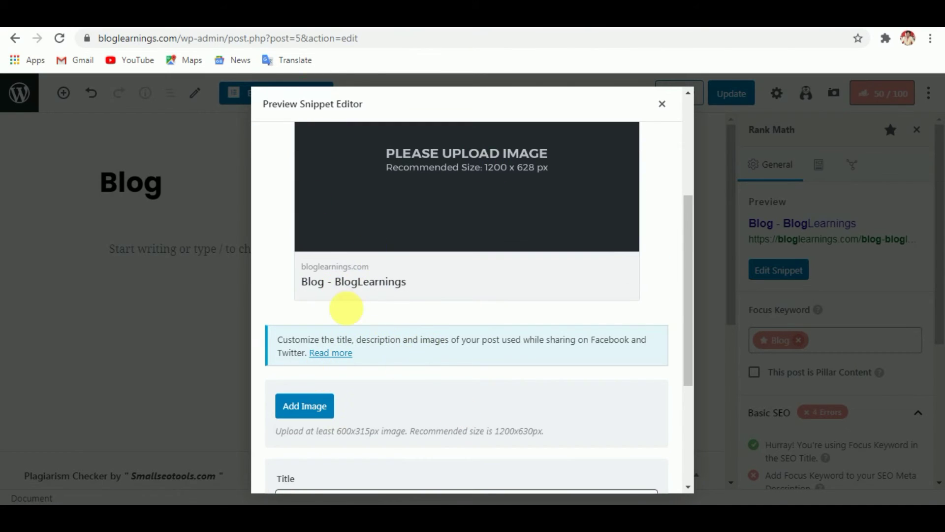
scroll(363, 382, "down", 1)
scroll(317, 275, "up", 1)
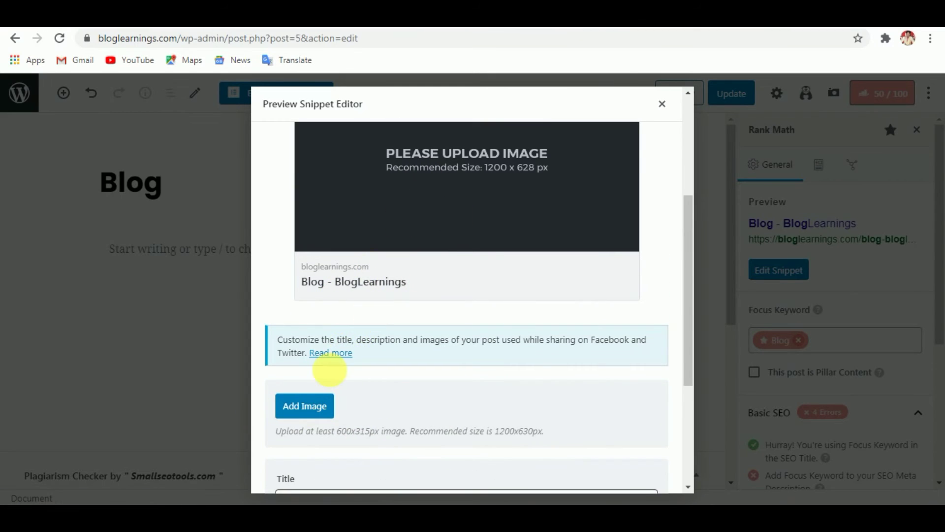
Add Orange-and-Beige-Grid-Nostalgia-Food-Influencer-Youtube-Channel-Art.png from the media library as the Blog page's Facebook image.
left_click(315, 411)
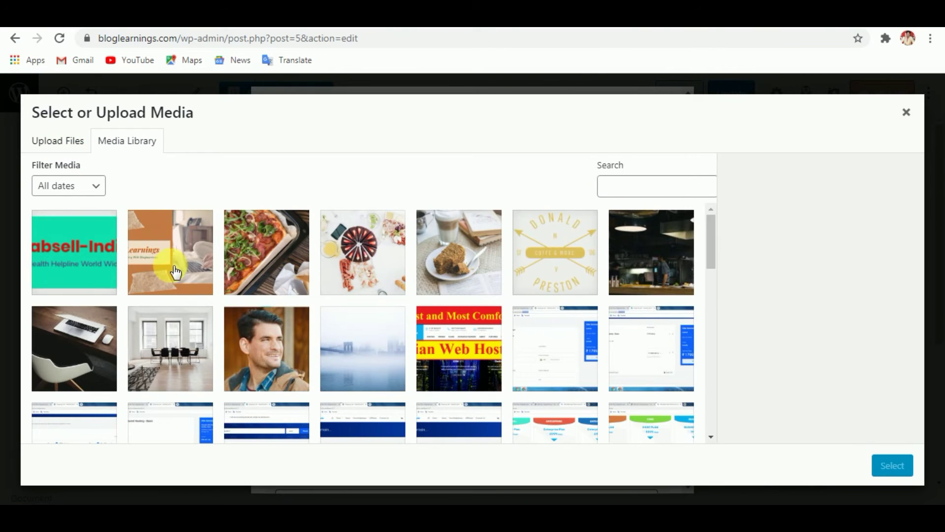
left_click(173, 268)
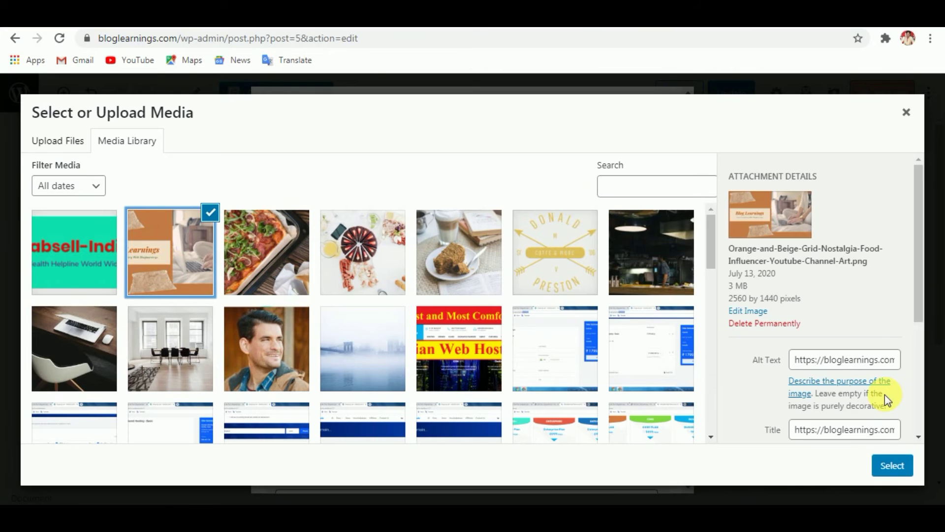
scroll(884, 396, "down", 4)
left_click(890, 466)
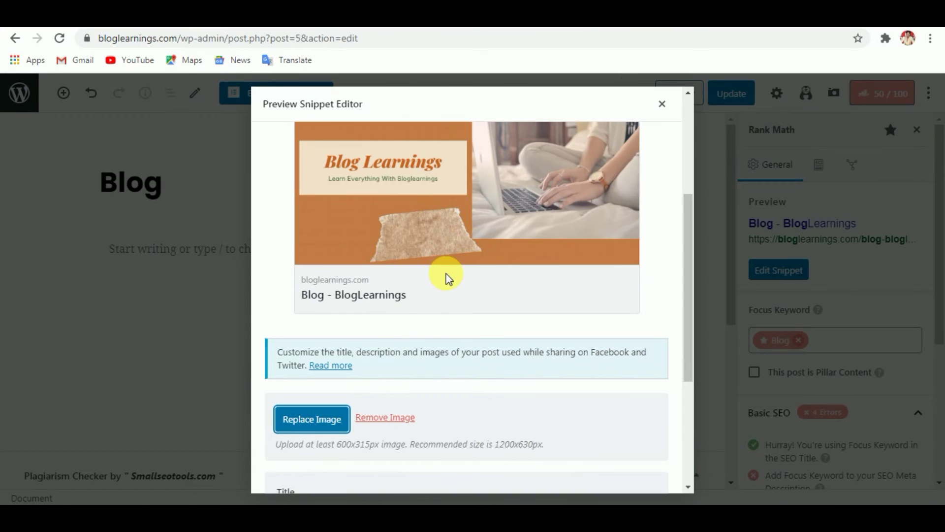
Set the Blog page's Facebook title to "blog page /bloglearnings.com" and check it in the social preview.
scroll(514, 347, "down", 2)
scroll(513, 347, "down", 4)
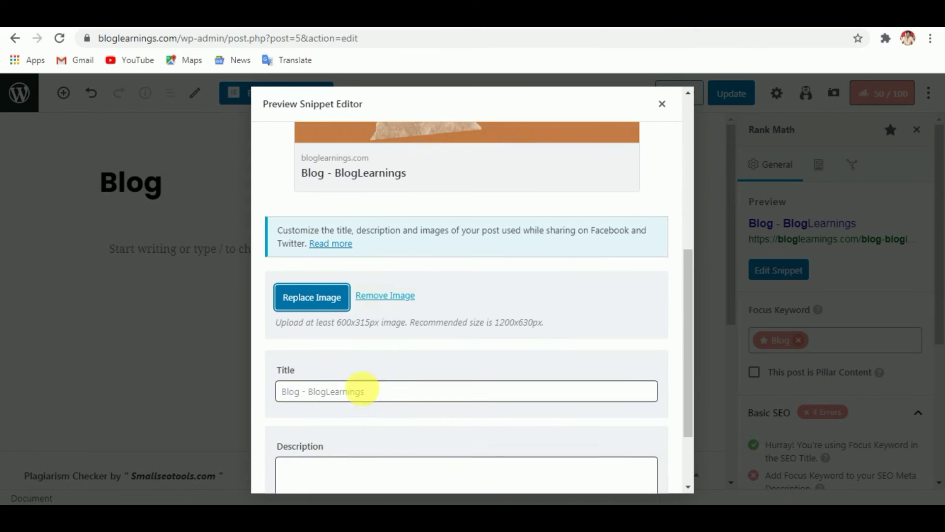
left_click(338, 381)
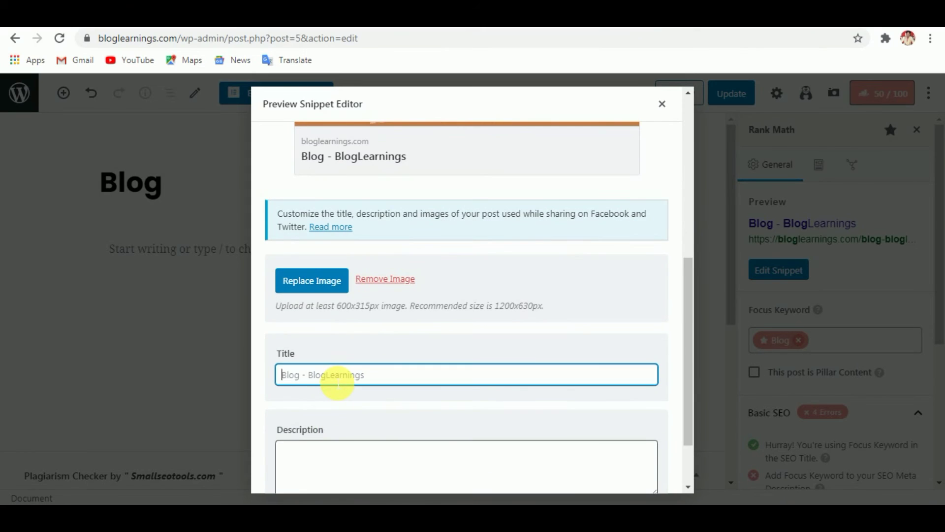
type("blog page /bloglearnings.com")
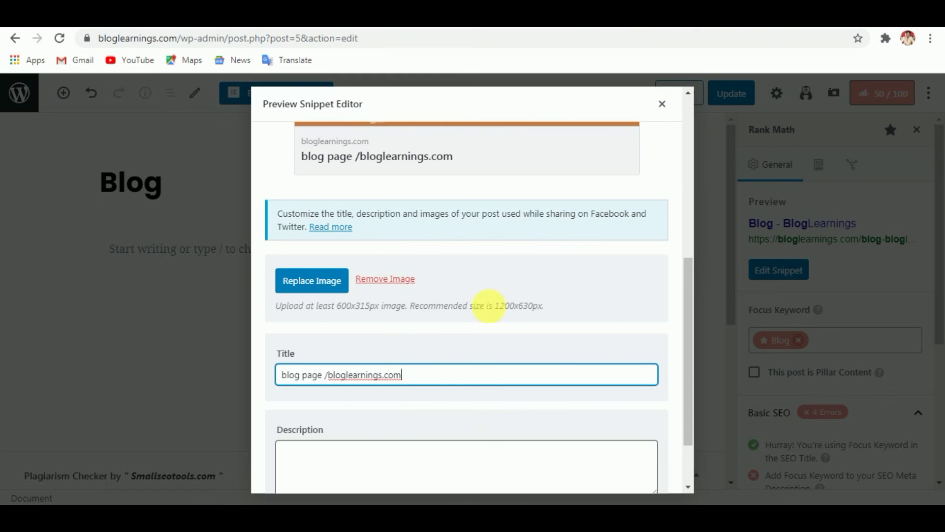
scroll(436, 296, "up", 3)
scroll(369, 345, "down", 3)
scroll(614, 170, "up", 5)
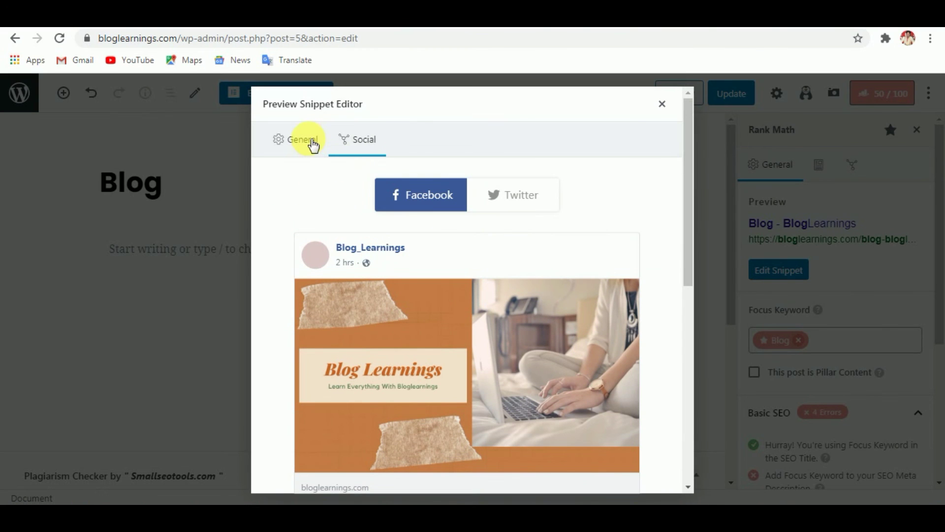
Check the Blog page's general snippet settings, close the snippet editor and update the page.
left_click(314, 145)
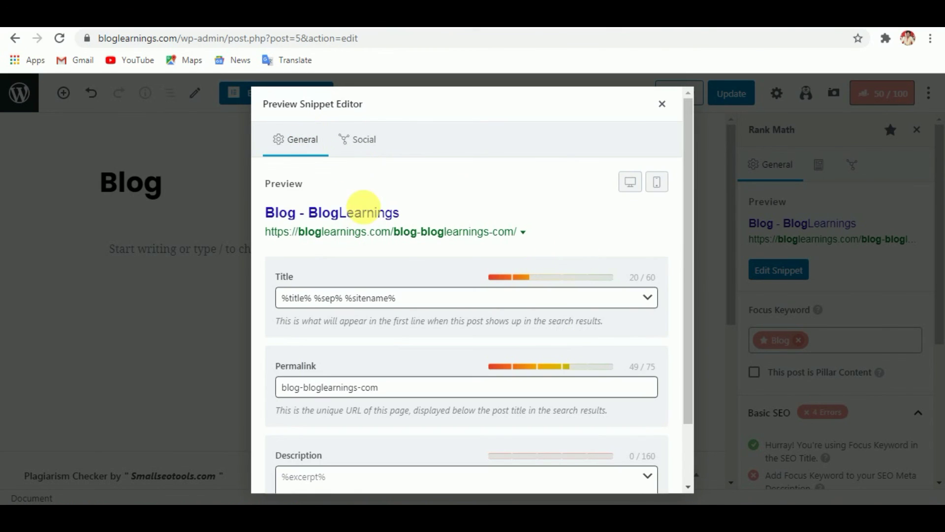
left_click(407, 74)
key("ctrl+s")
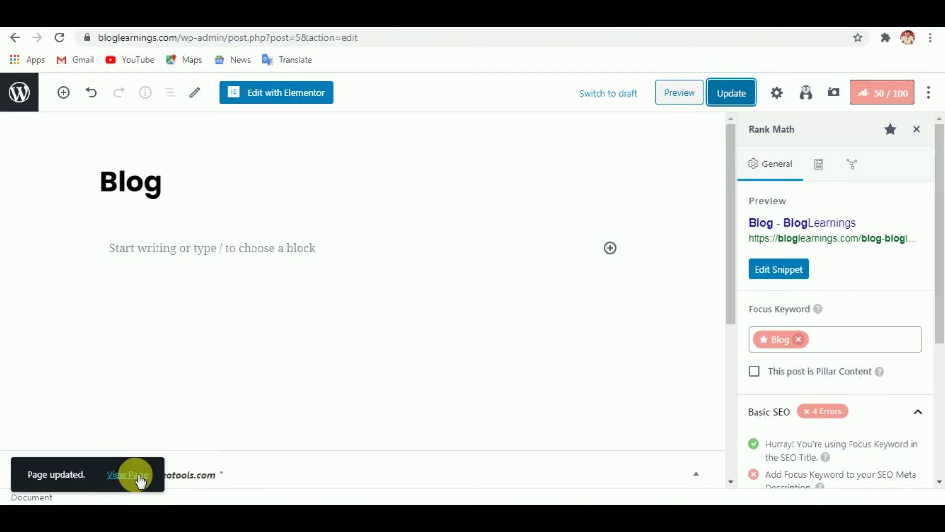
View the updated Blog page on the site and open its BlogLearnings dashboard link in a new tab.
left_click(127, 475)
left_click(309, 89)
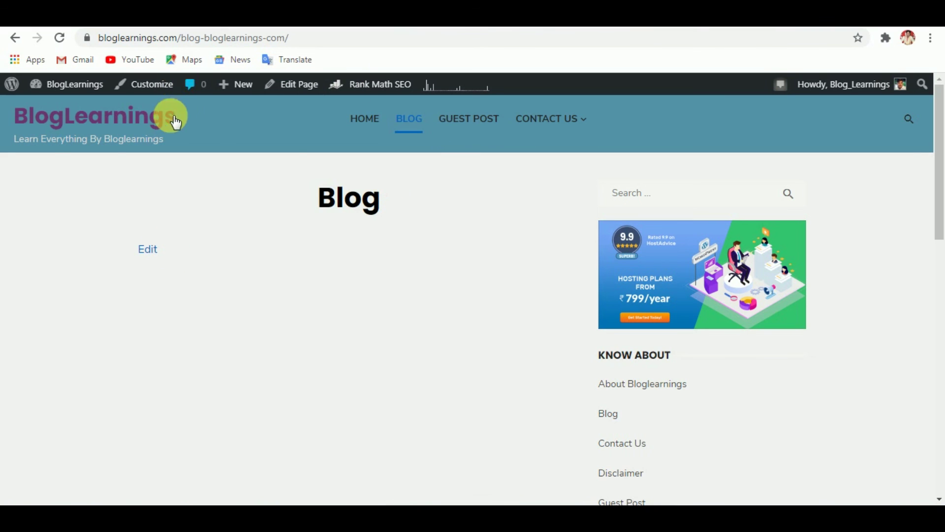
mouse_move(88, 91)
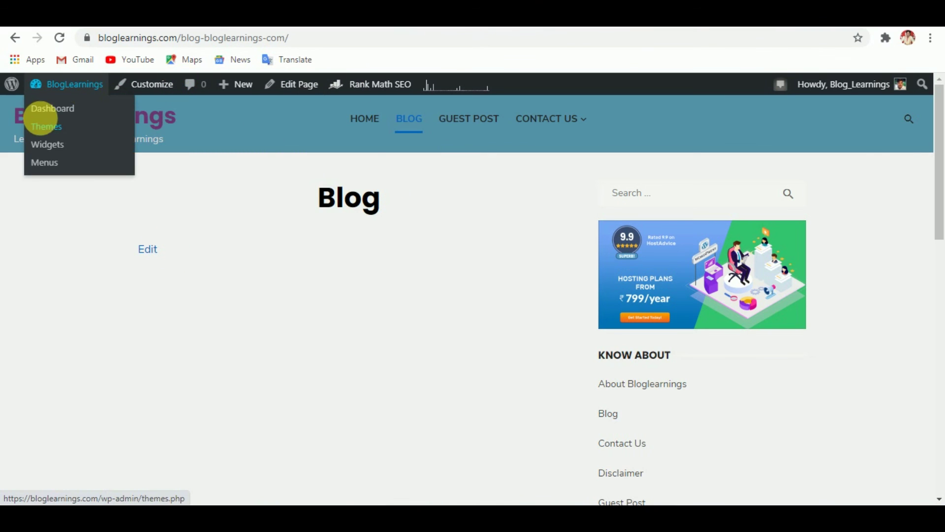
right_click(77, 92)
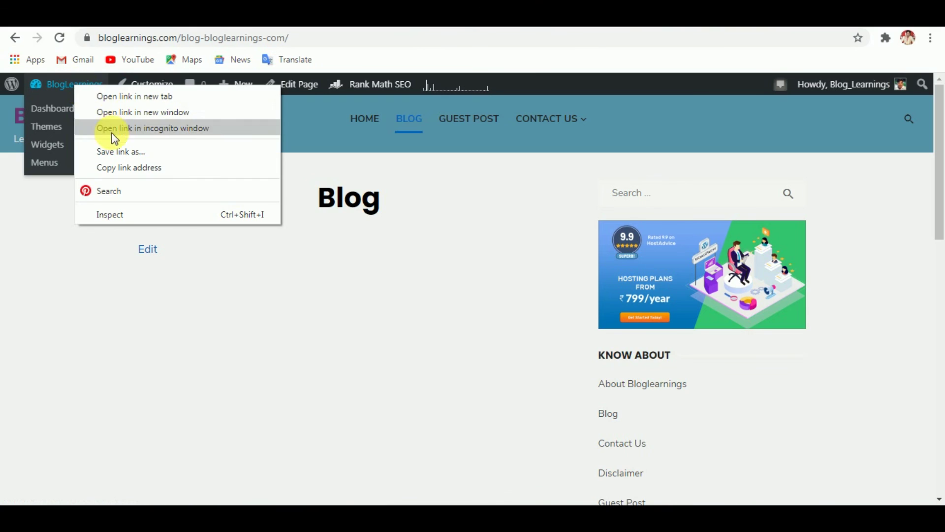
left_click(172, 98)
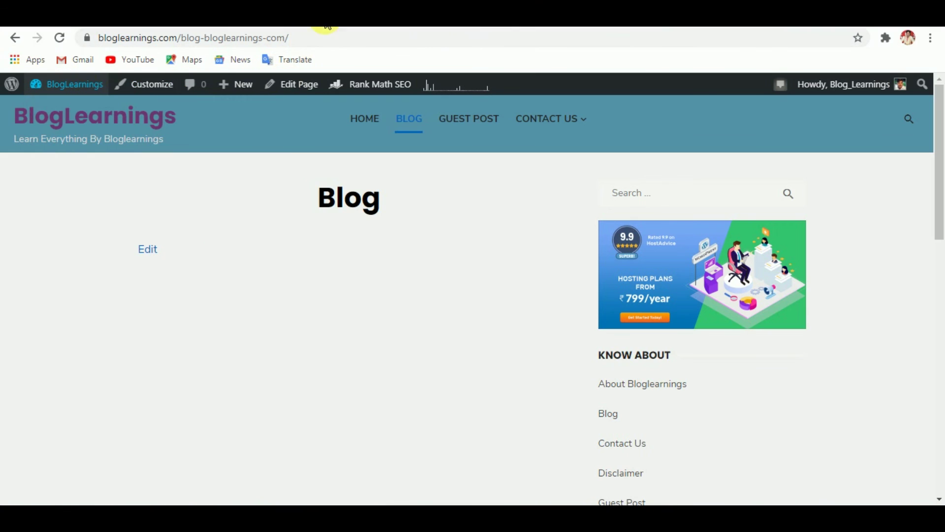